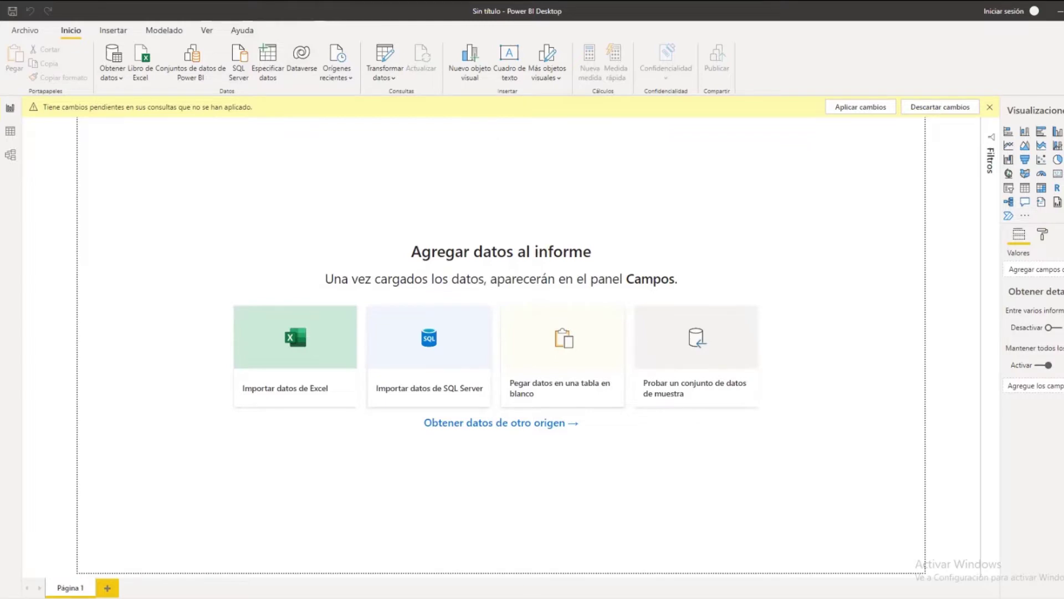
Open the query editor and connect a new SQL Server database source to the server Localhost in import mode.
click(544, 575)
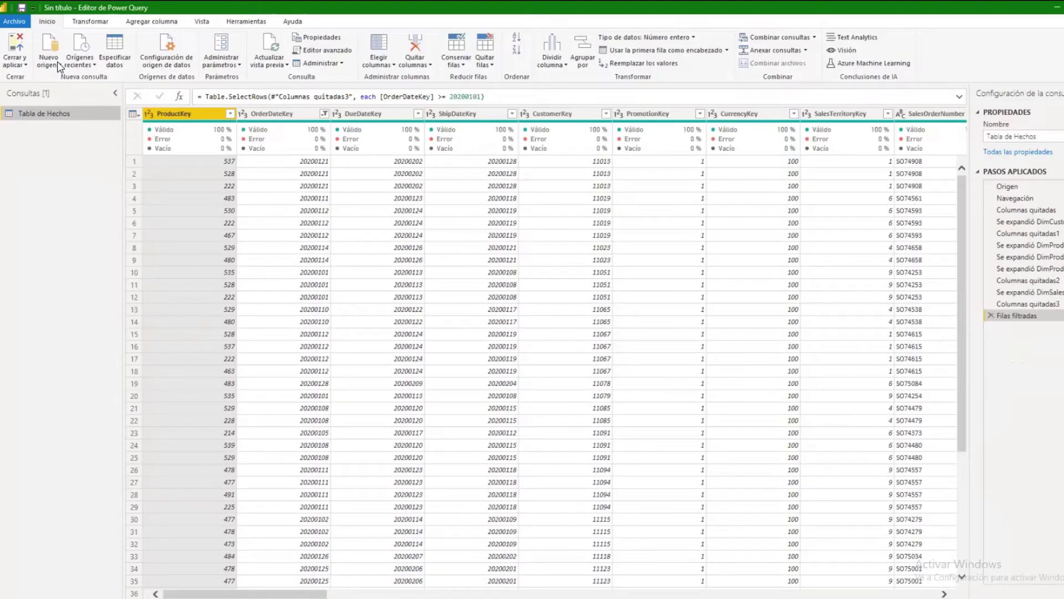
click(60, 67)
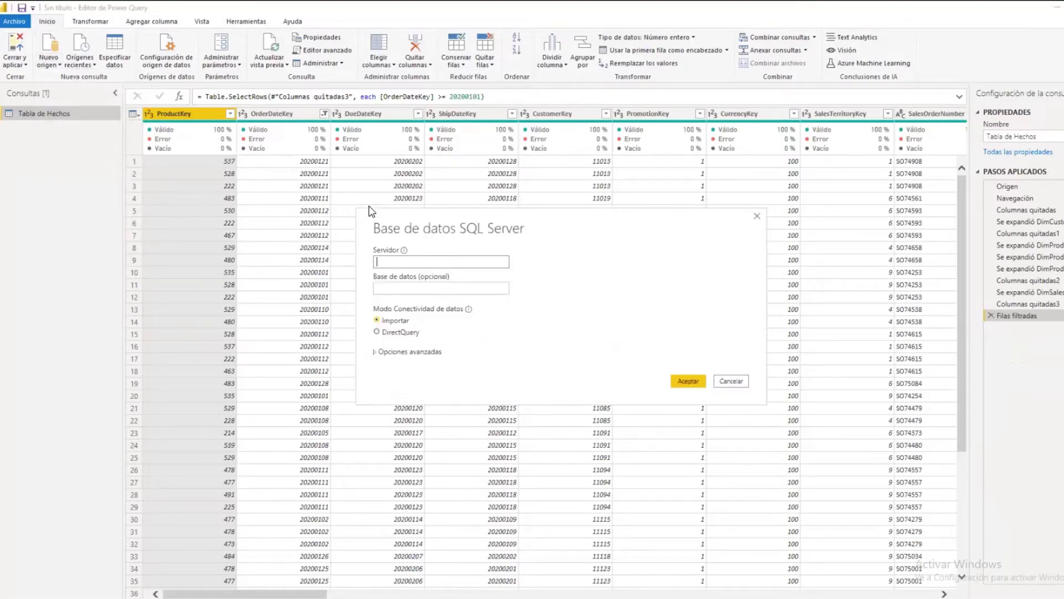
text(Localhost-)
click(692, 380)
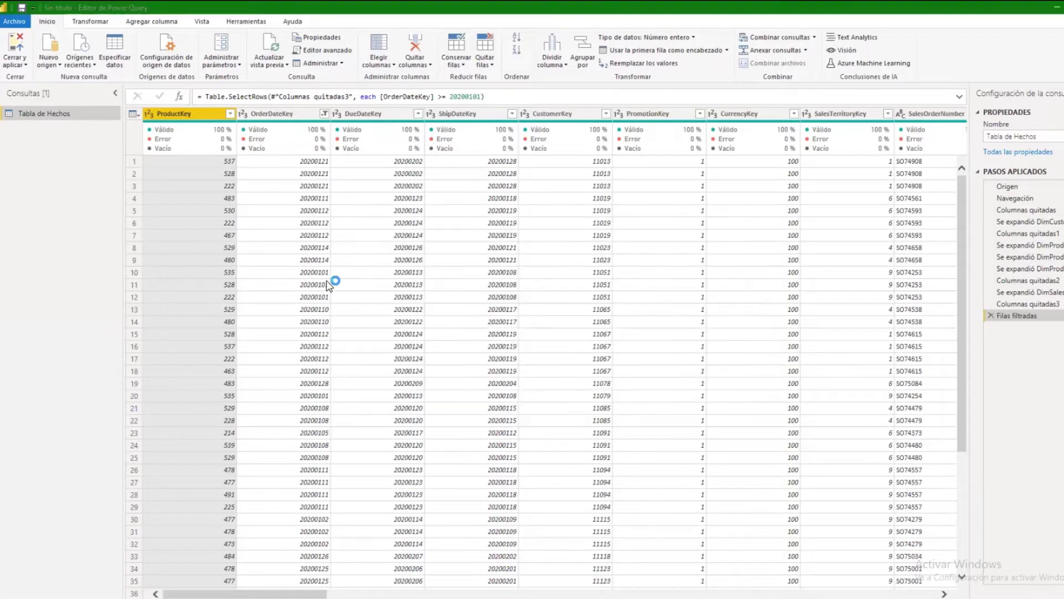
Load the FactInternetSales table from the AdventureWorksDW database as a new query.
click(331, 197)
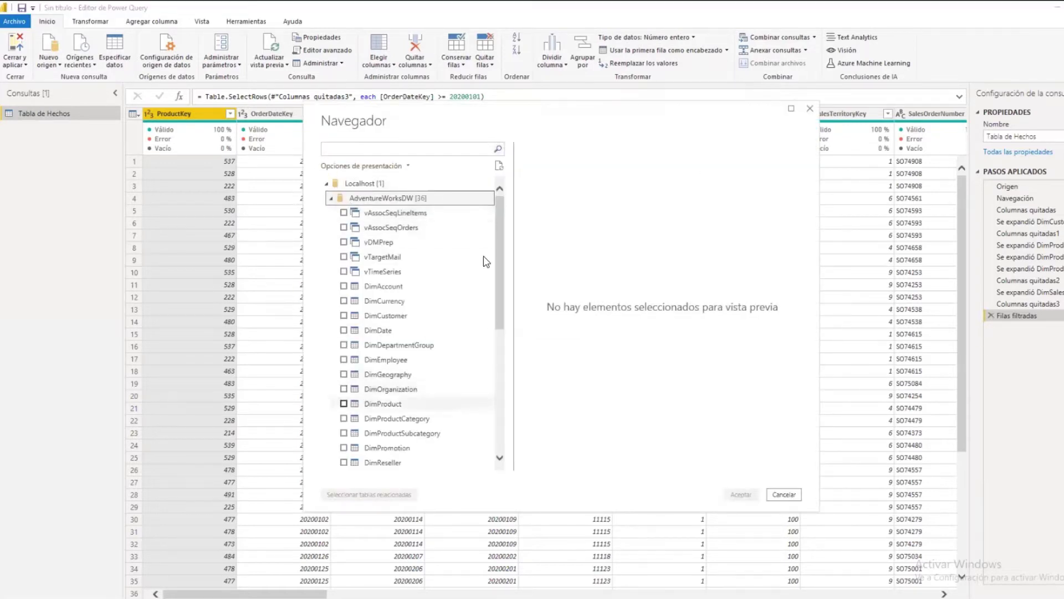
drag(495, 238, 492, 388)
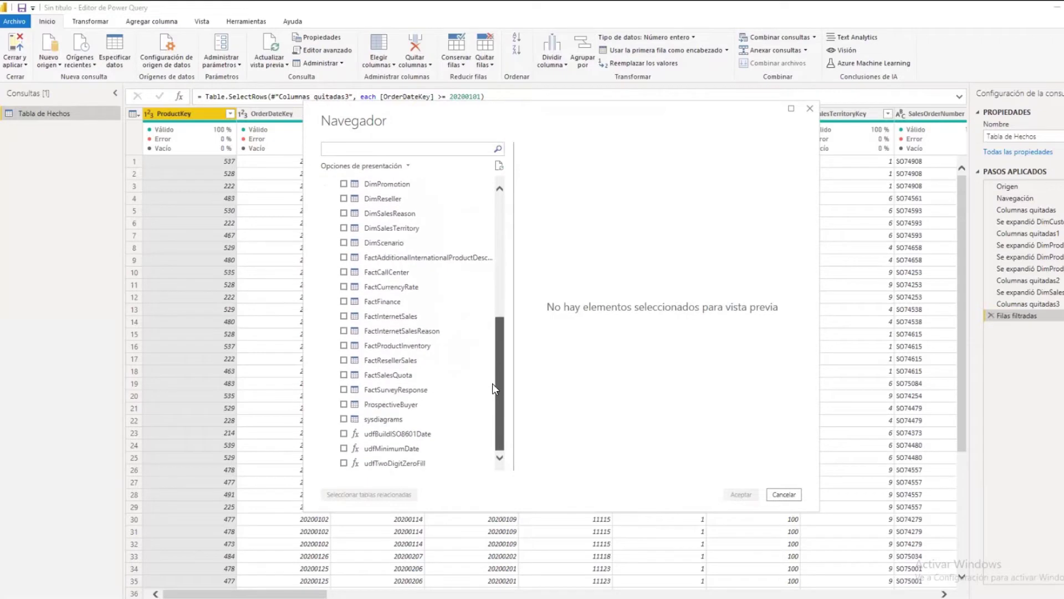
click(336, 311)
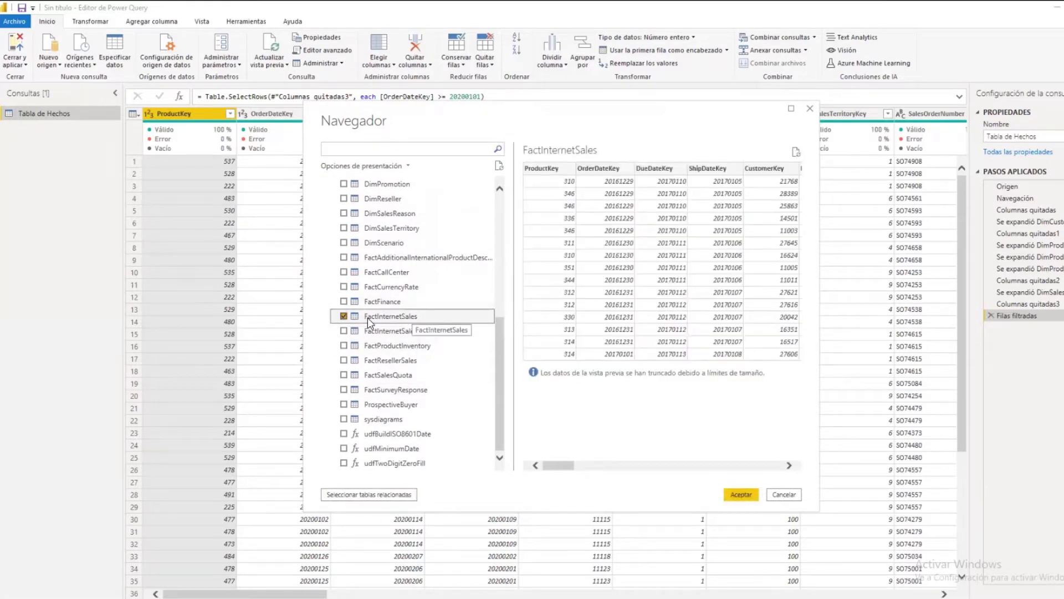
click(743, 495)
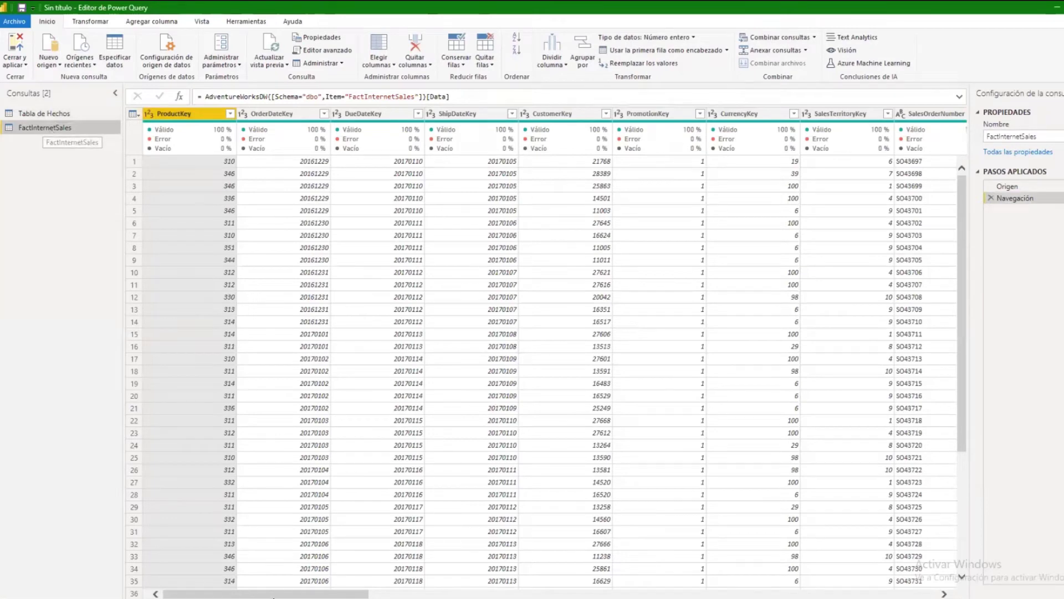
Remove the DimCurrency and DimCustomer columns from the FactInternetSales query.
drag(298, 594, 346, 595)
scroll(780, 571, right, 15)
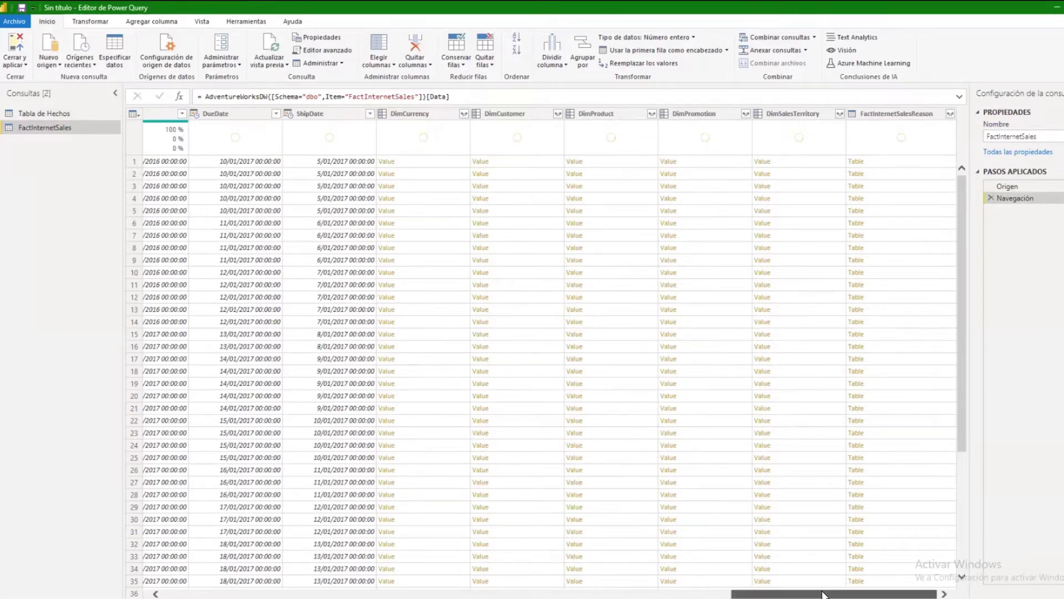
scroll(825, 592, left, 3)
scroll(824, 593, left, 6)
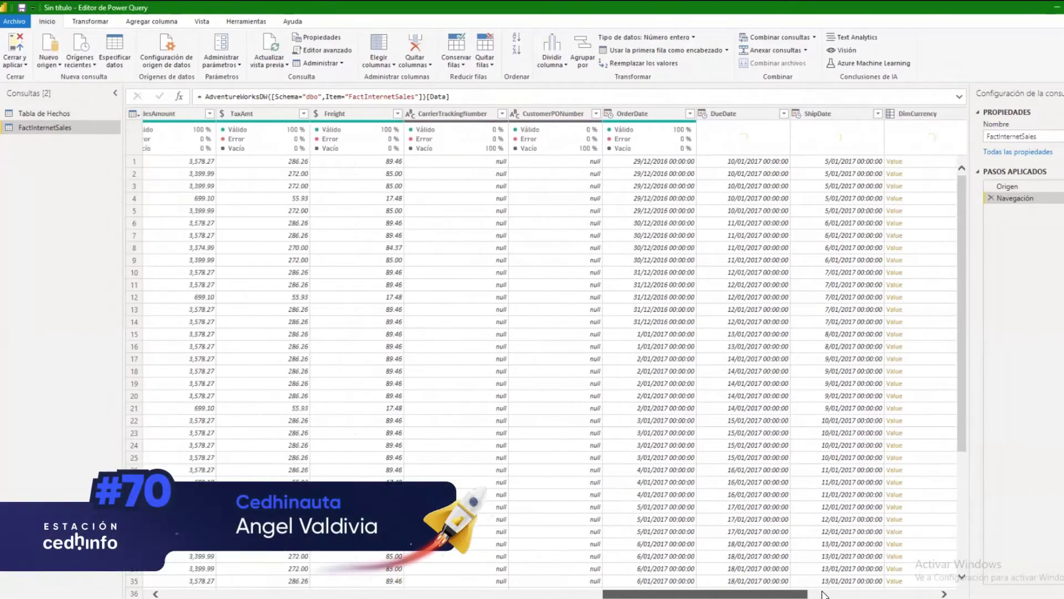
scroll(824, 593, right, 3)
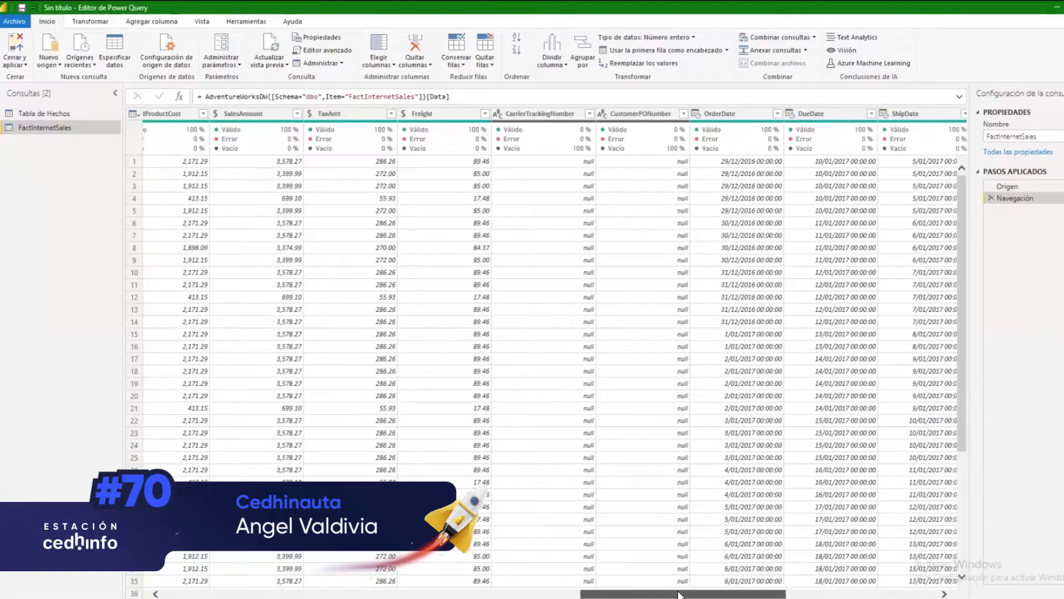
scroll(804, 588, right, 5)
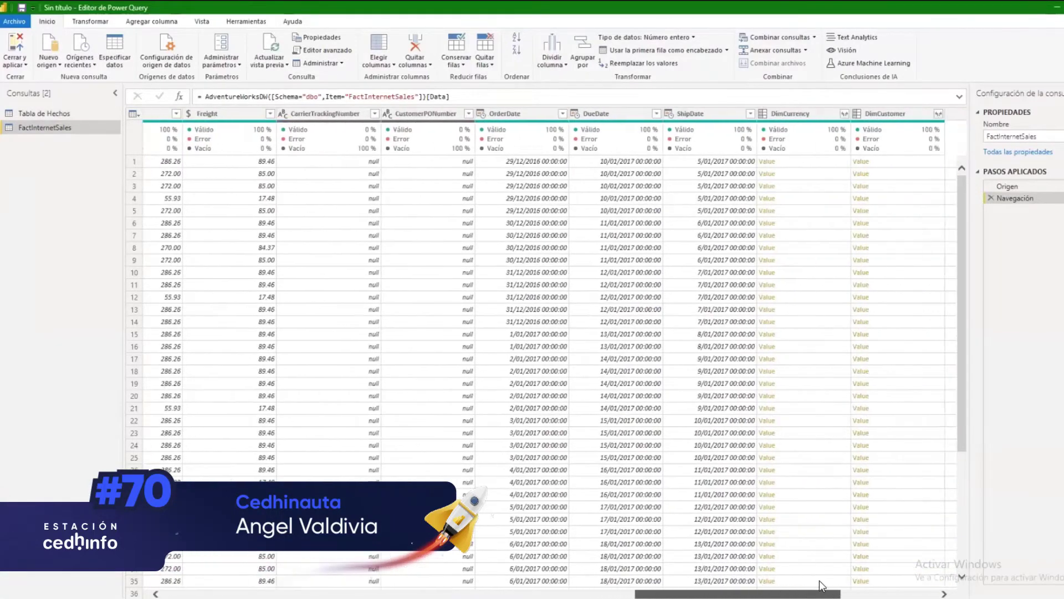
click(432, 116)
right_click(432, 117)
click(459, 138)
right_click(520, 117)
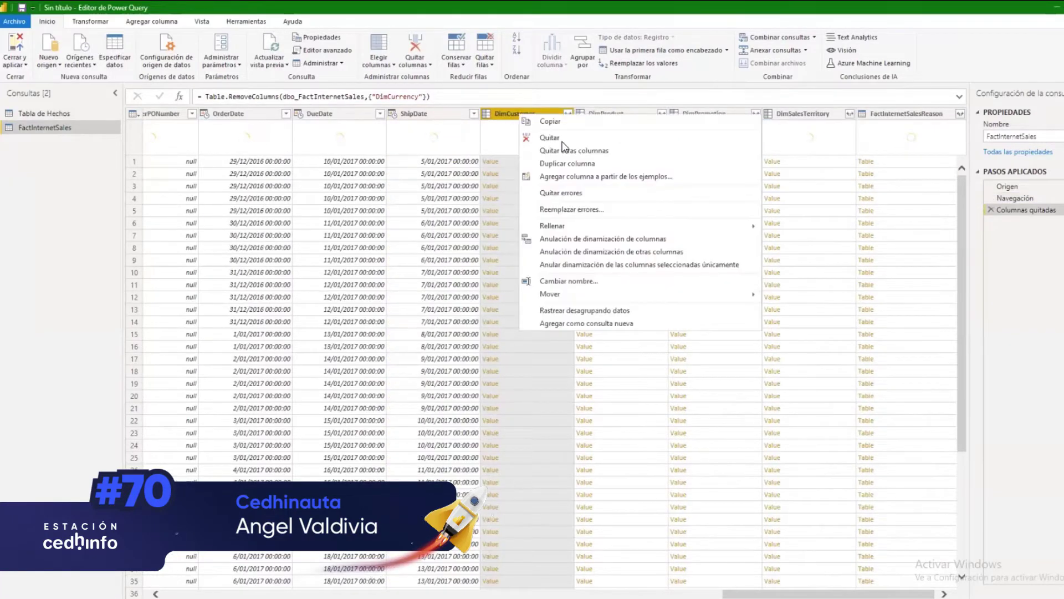
click(564, 139)
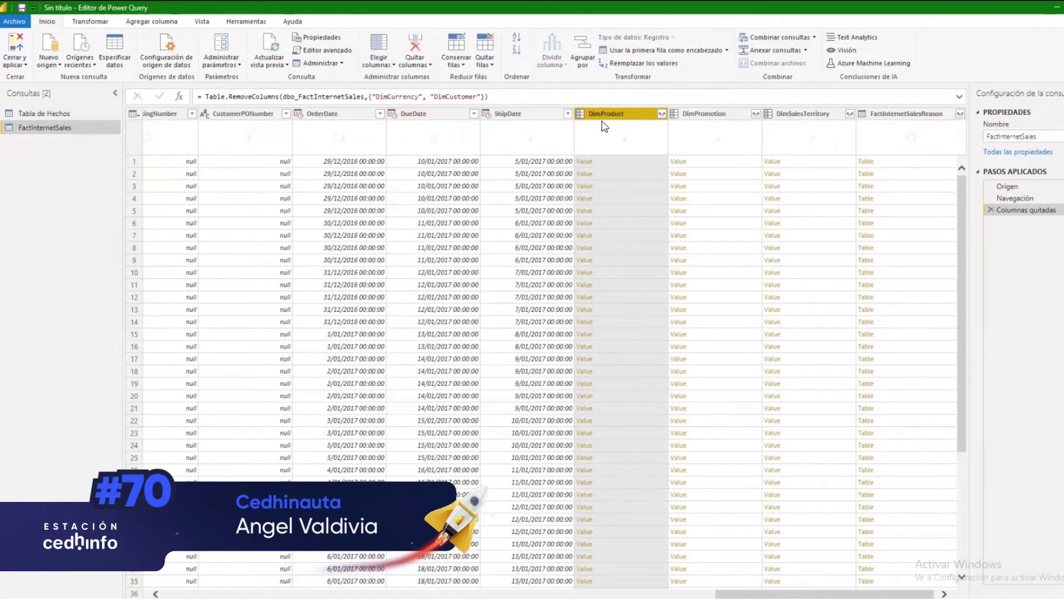
Expand the DimProduct column to only SpanishProductName and DimProductSubcategory, with the original column name as prefix.
click(662, 114)
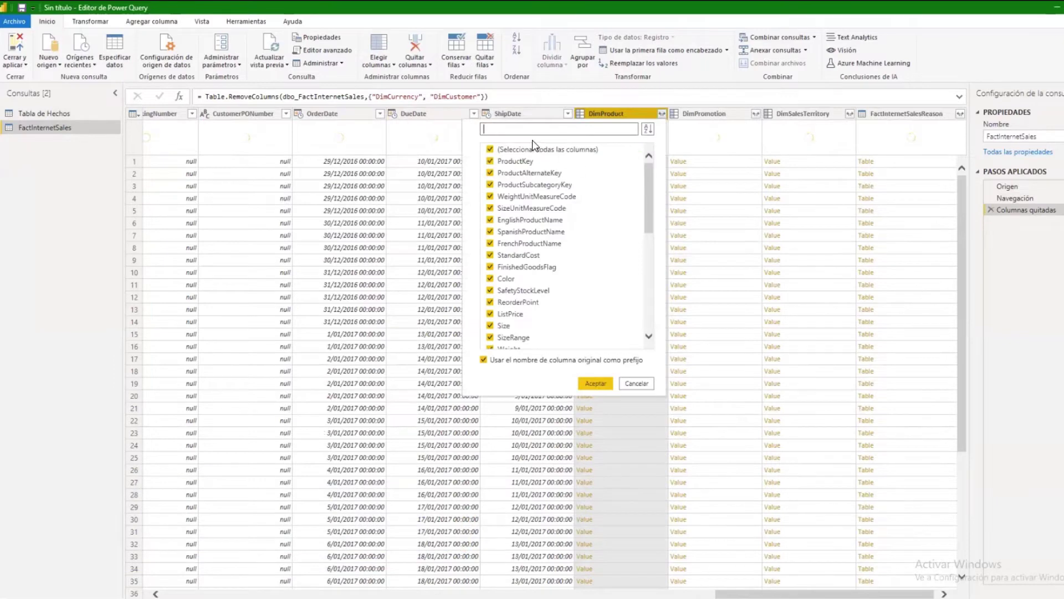
click(491, 150)
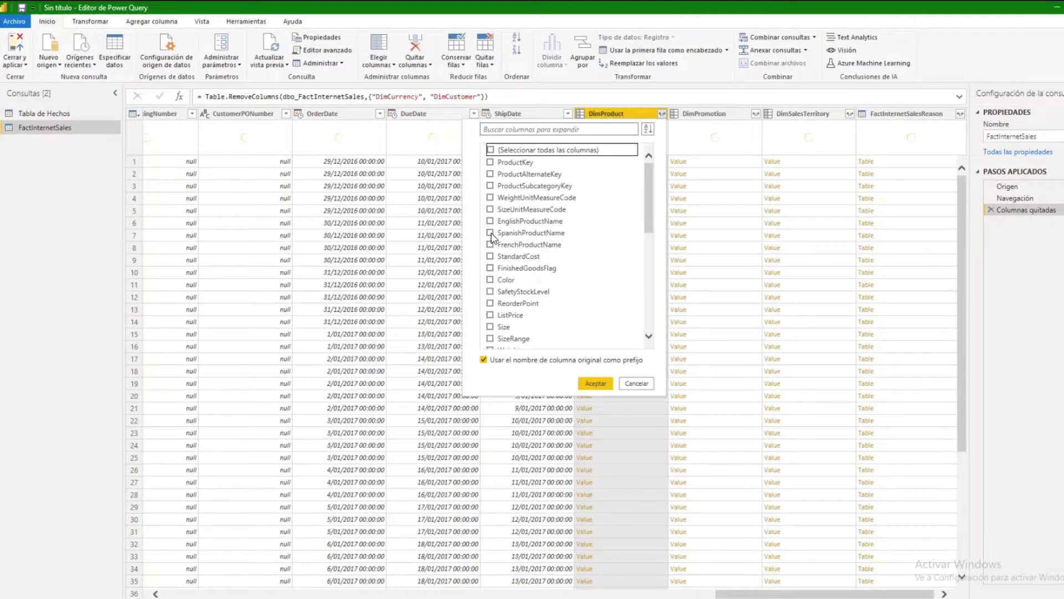
scroll(547, 259, down, 8)
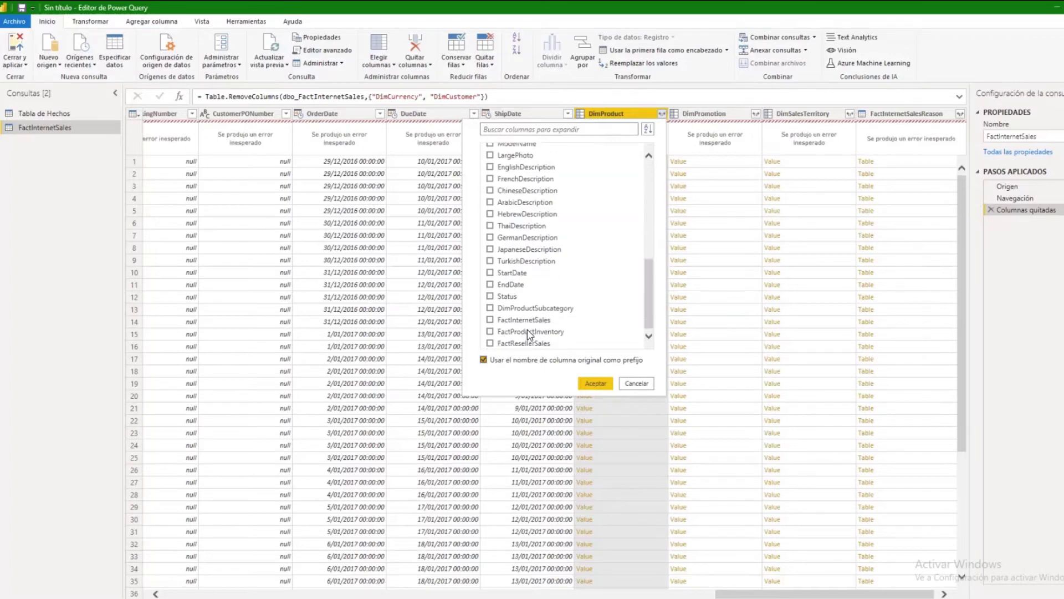
click(491, 308)
click(596, 383)
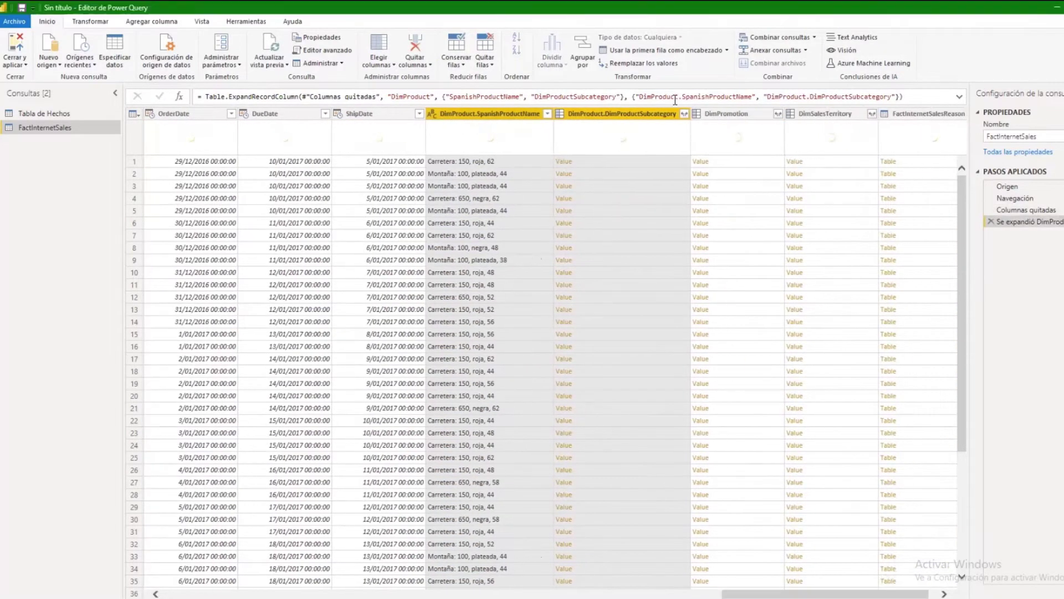
Expand the DimProductSubcategory column to only SpanishProductSubcategoryName and DimProductCategory.
click(684, 114)
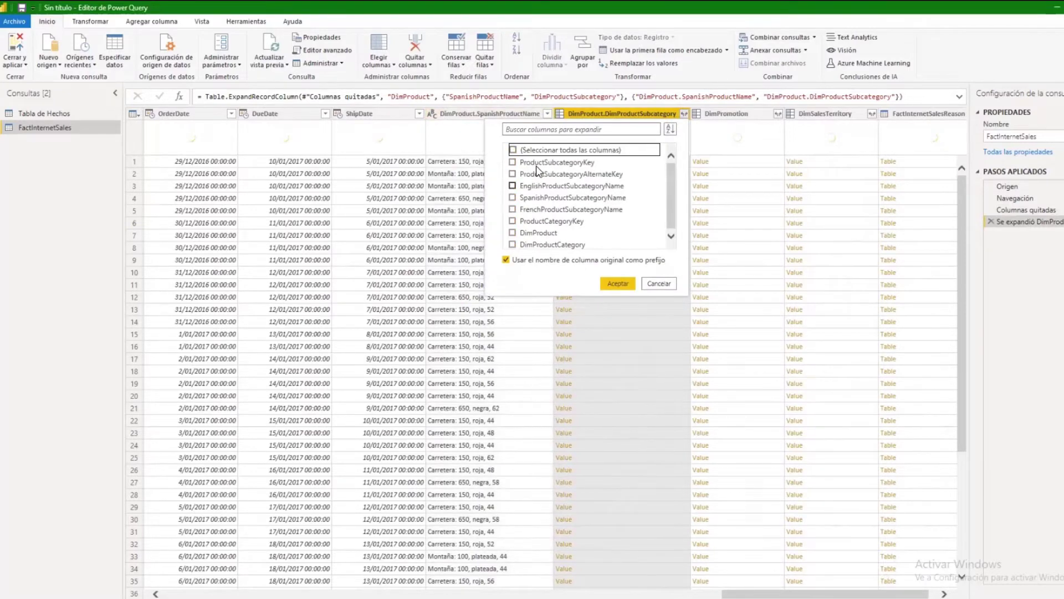
click(513, 197)
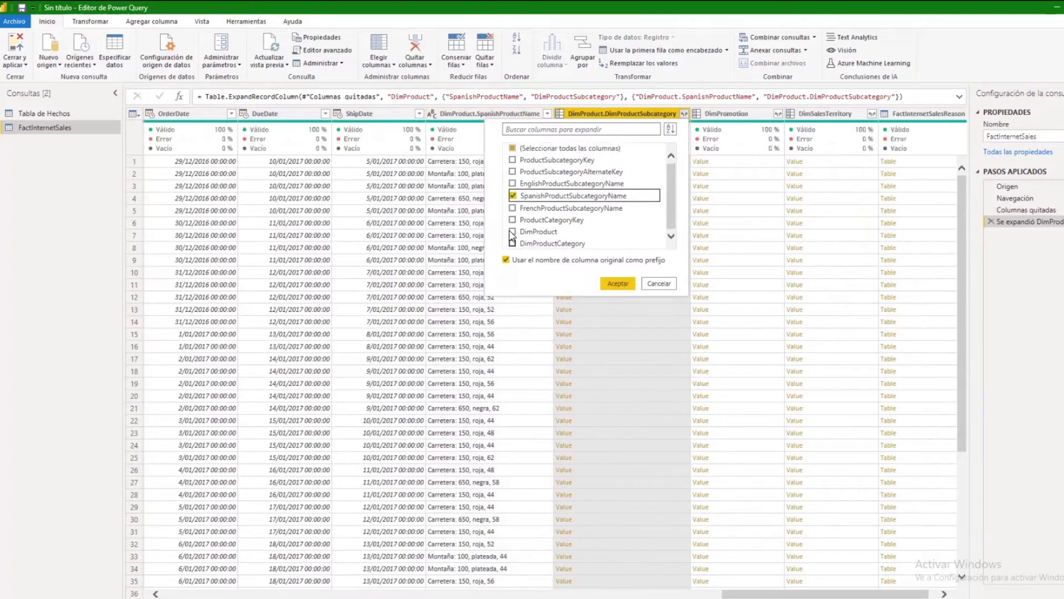
click(513, 236)
click(513, 244)
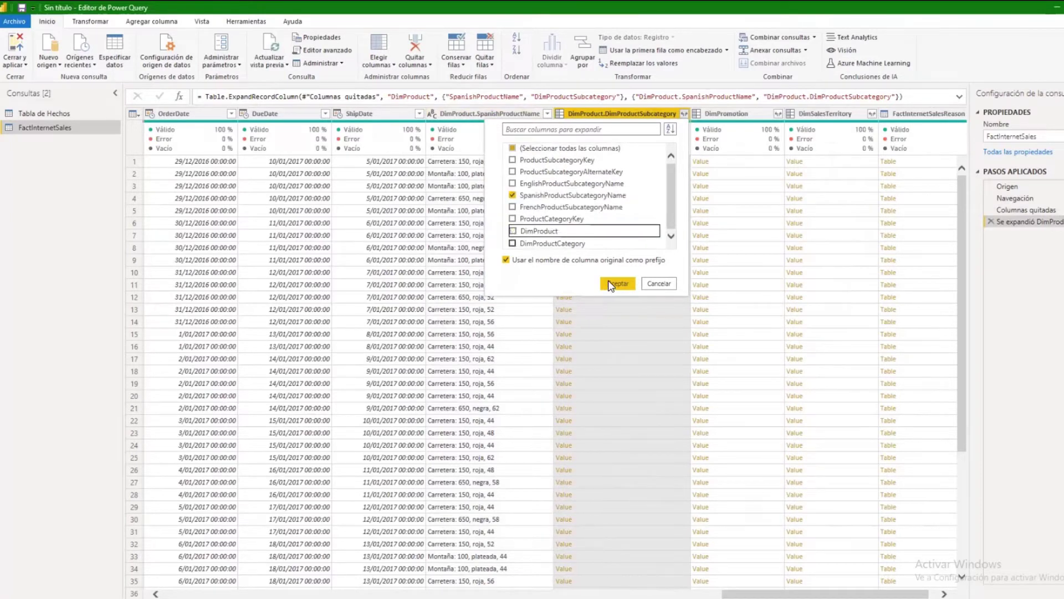
key(Return)
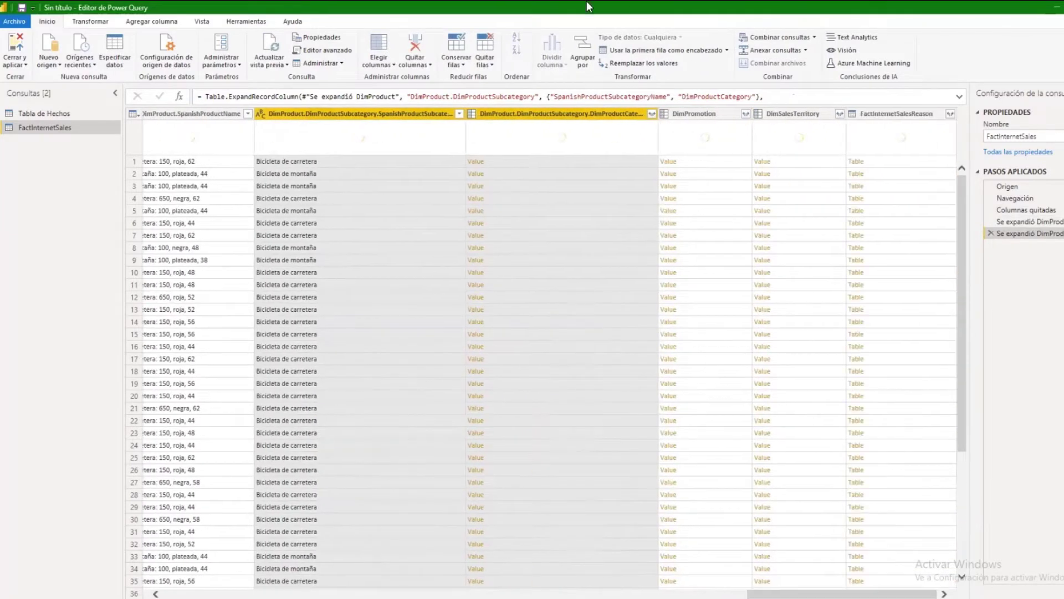
Expand the DimProductCategory column to only SpanishProductCategoryName.
click(652, 114)
click(480, 149)
click(480, 197)
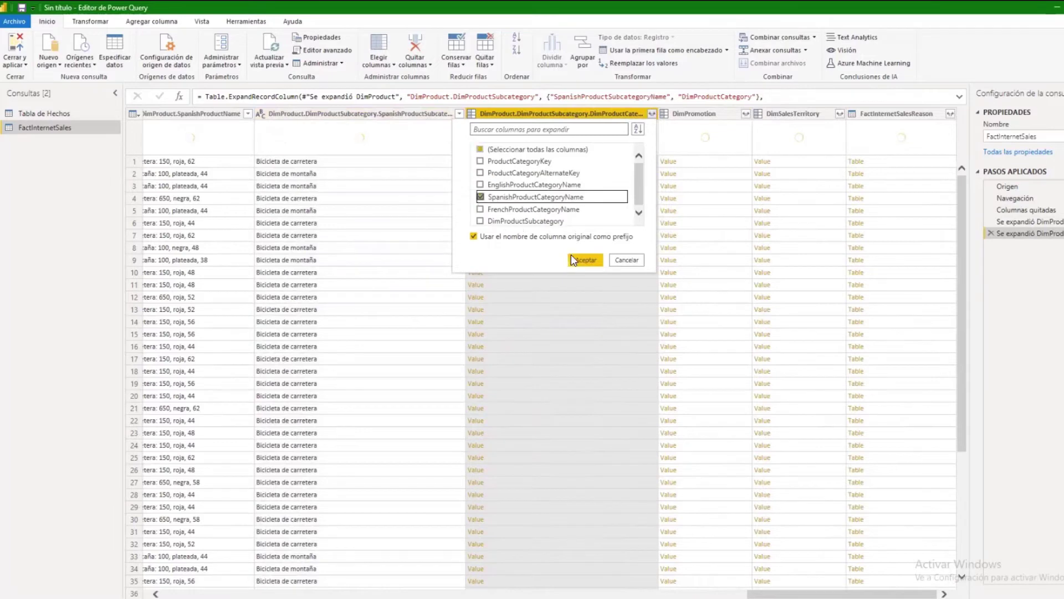
click(583, 260)
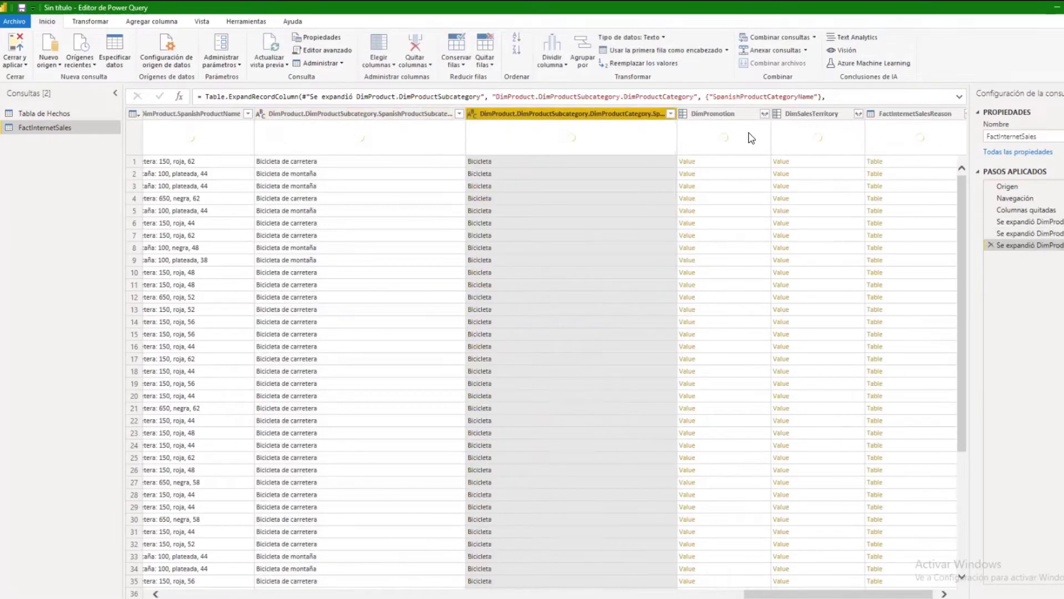
Remove the DimPromotion, DimSalesTerritory and FactInternetSalesReason columns from the FactInternetSales query.
right_click(746, 114)
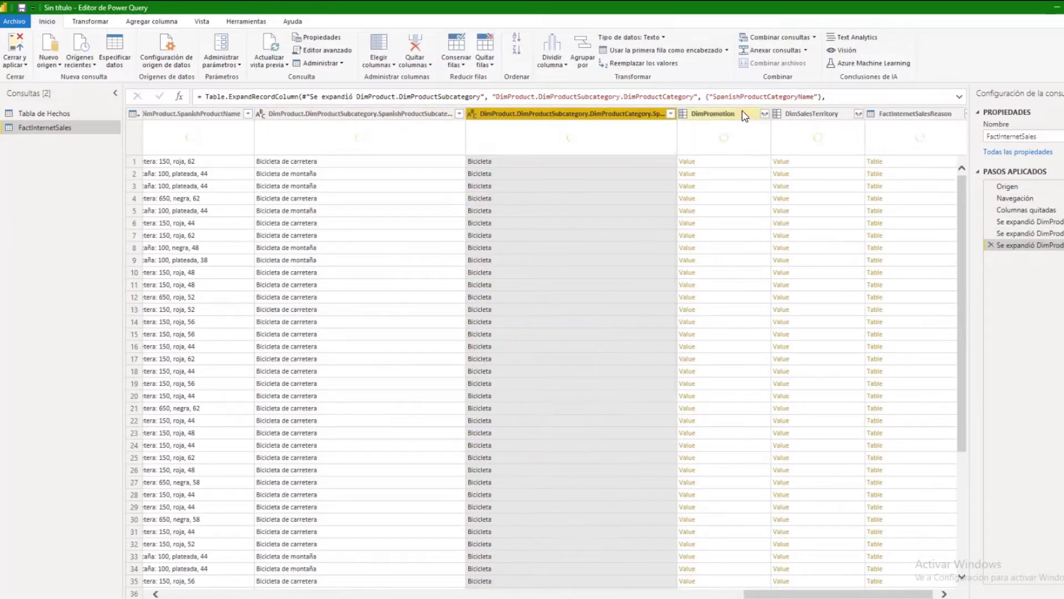
click(774, 133)
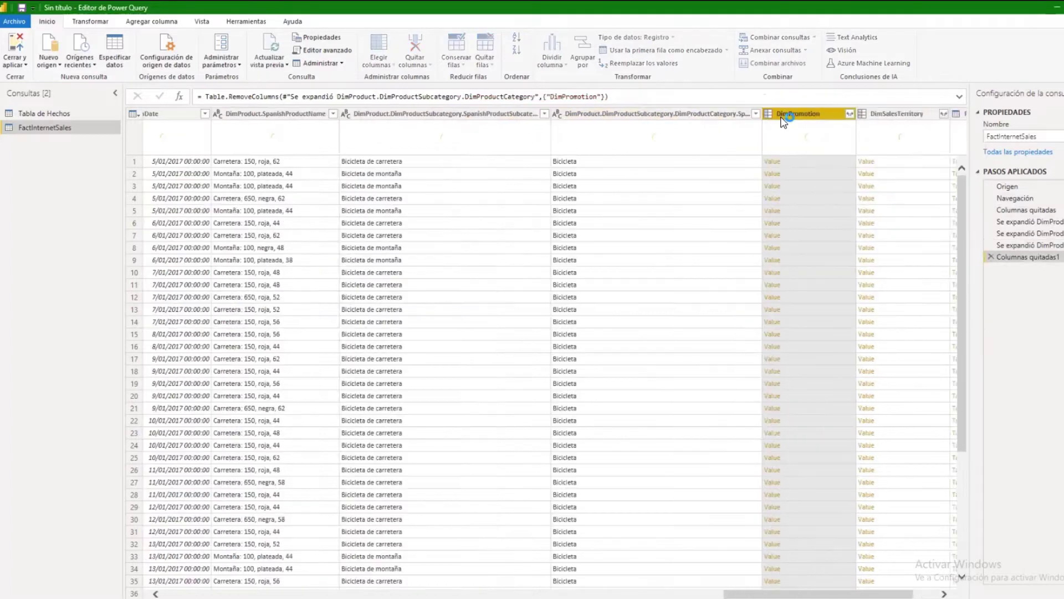
right_click(794, 115)
click(824, 139)
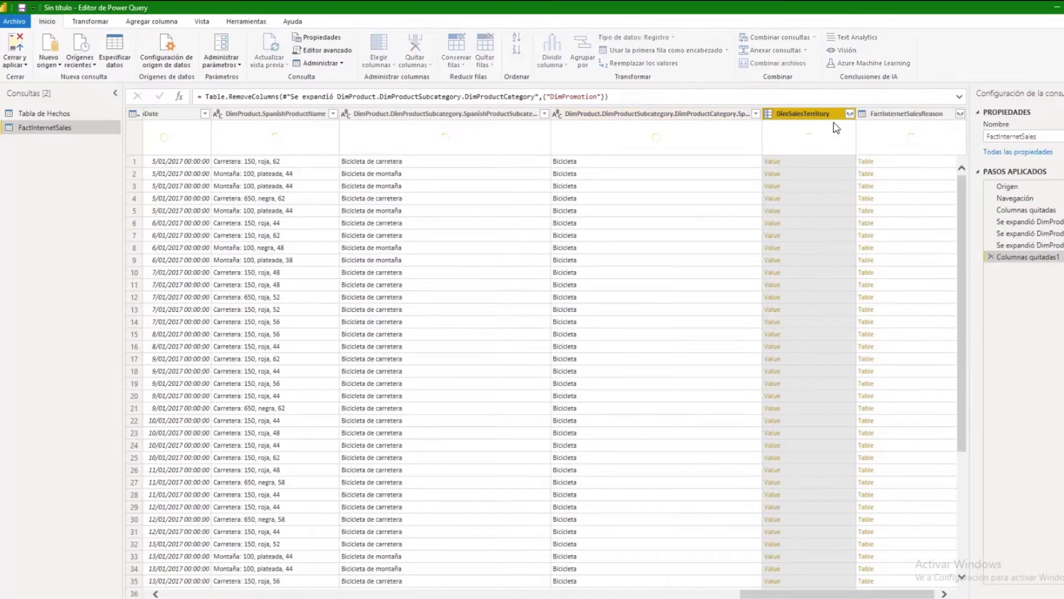
right_click(876, 114)
click(901, 136)
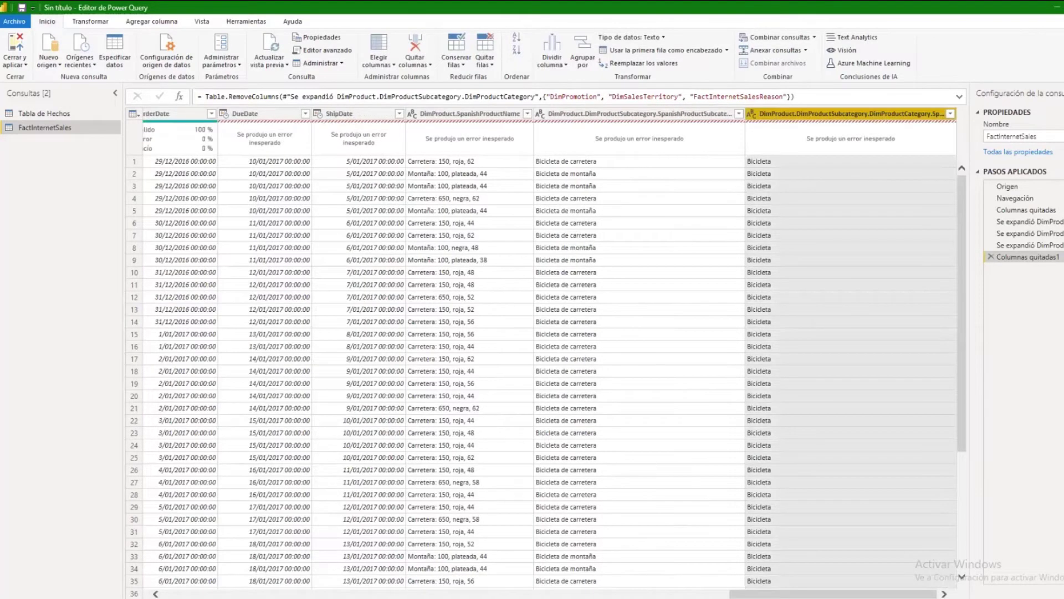
Open the native query of the last applied step and select its entire SQL text for copying.
drag(550, 593, 241, 584)
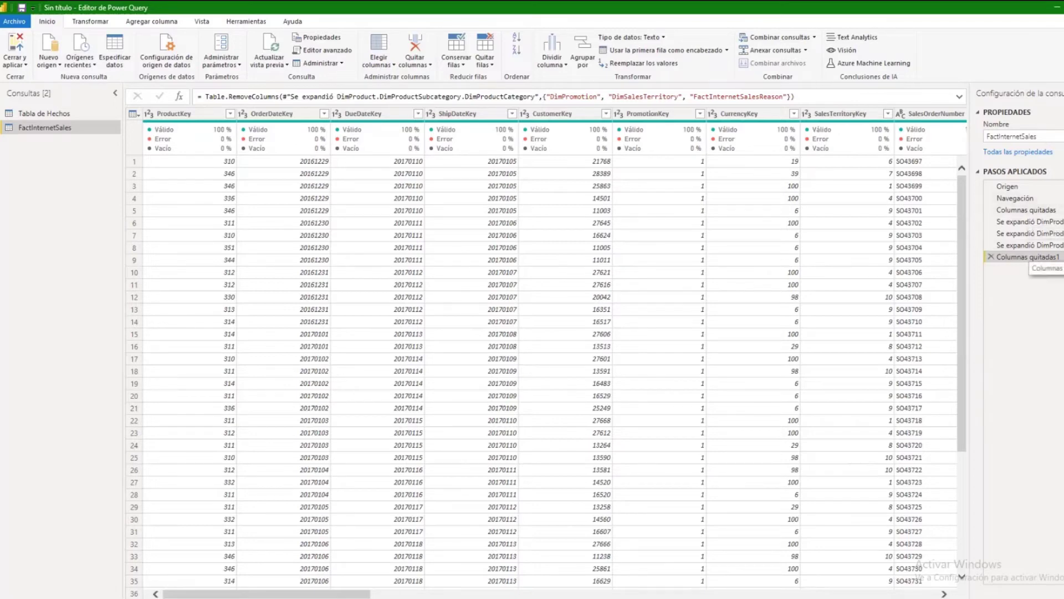
right_click(1016, 257)
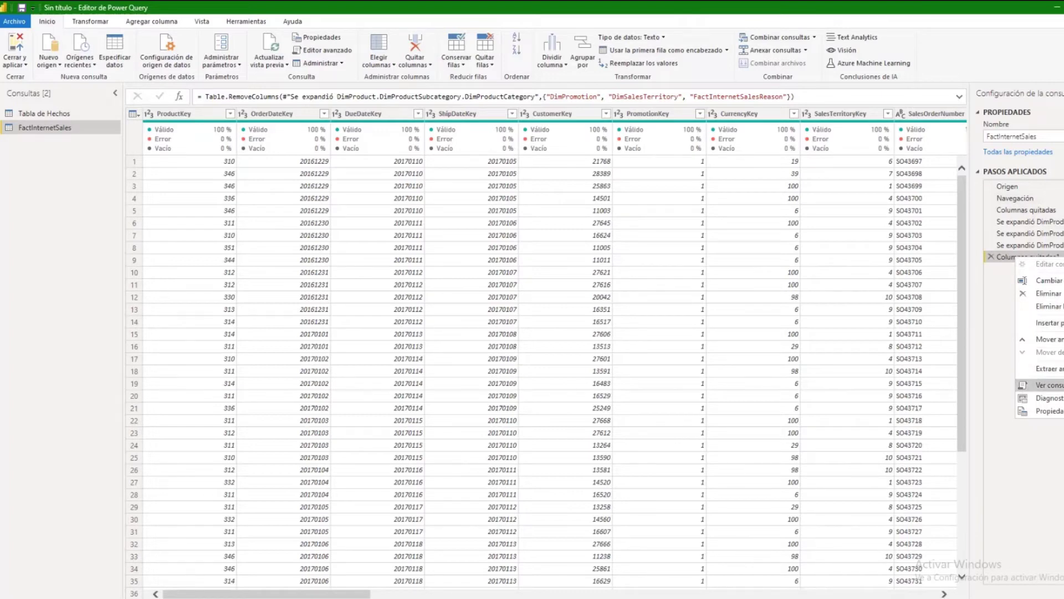
click(1037, 384)
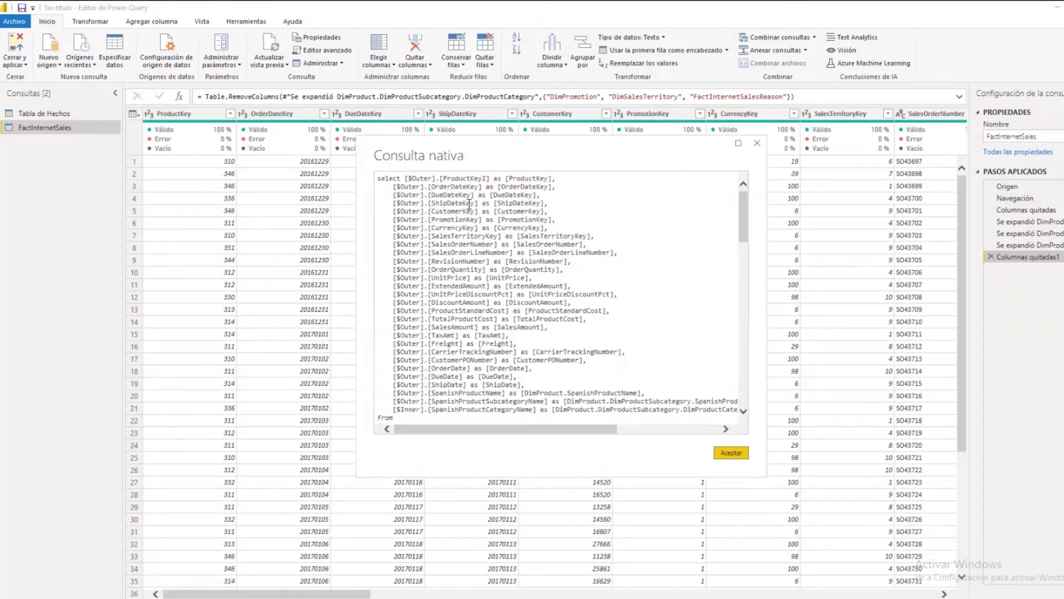
key(ctrl+a)
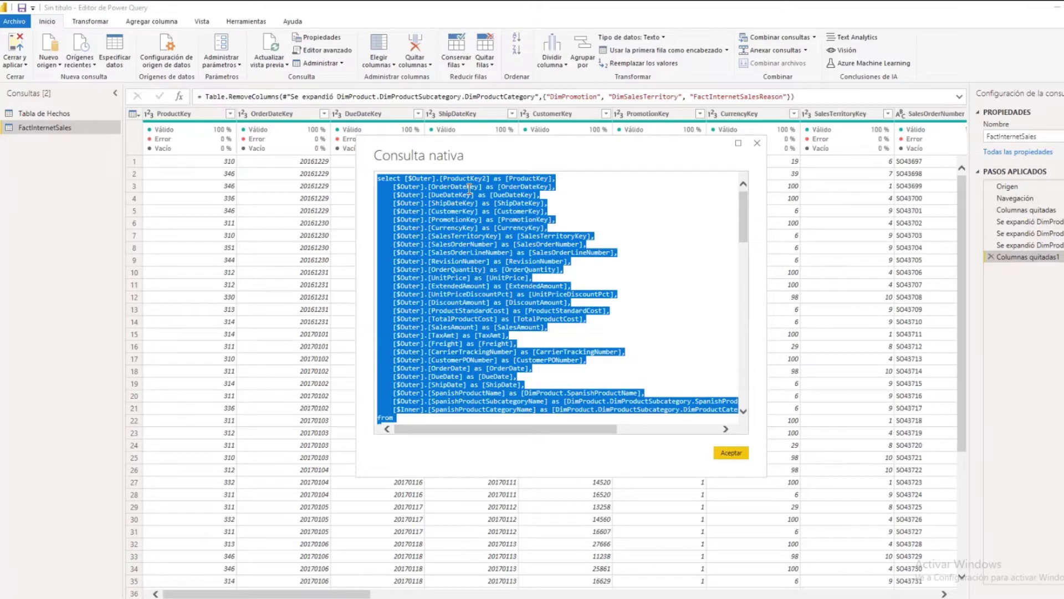
Switch to SQL Server Management Studio and paste the copied native SQL into a new query on AdventureWorksDW.
key(alt+Tab)
key(alt+Tab)
key(alt+Tab)
key(alt+Tab)
key(alt+Tab)
key(alt+Tab)
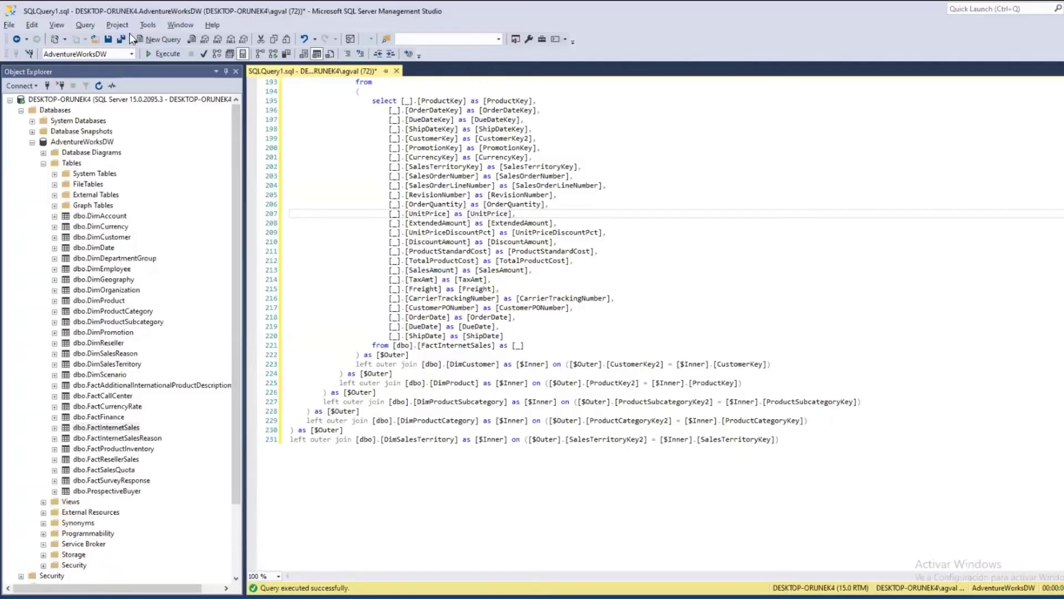
click(139, 38)
key(ctrl+v)
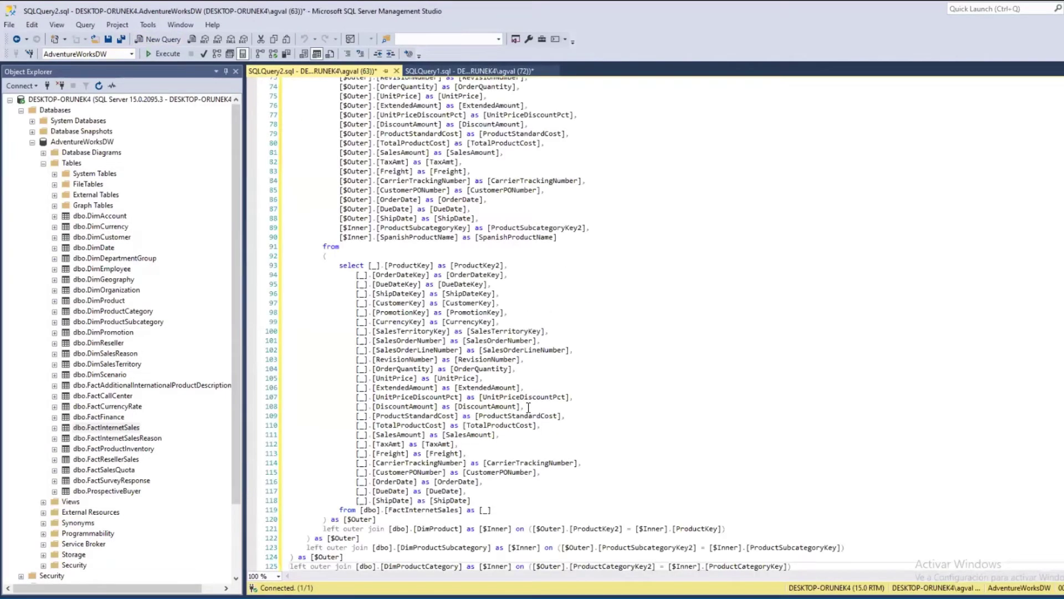
Execute the pasted query and look through the columns of its result grid.
key(F5)
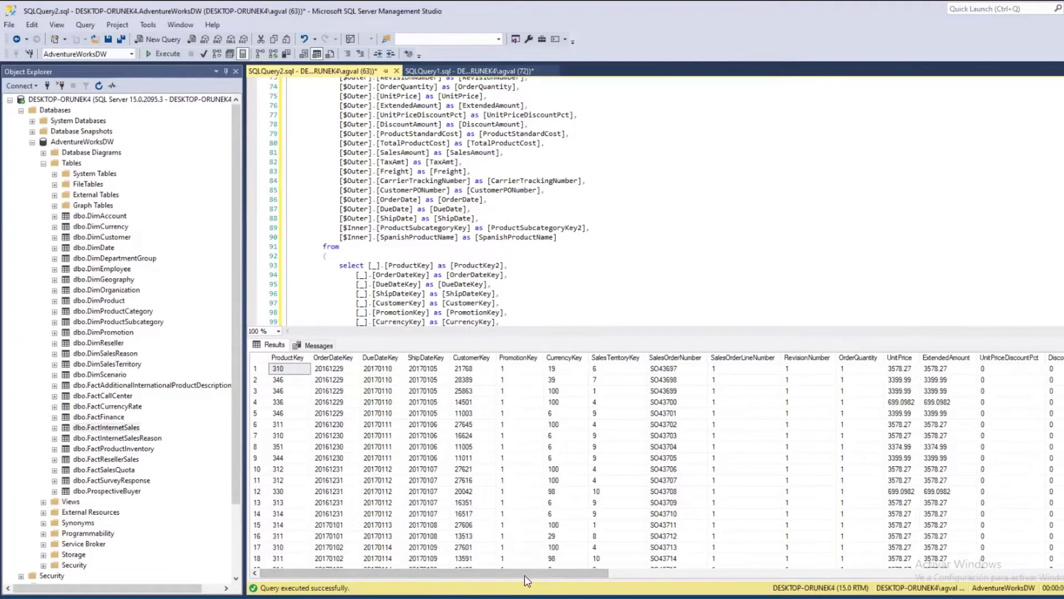
scroll(948, 569, right, 1)
scroll(449, 570, right, 10)
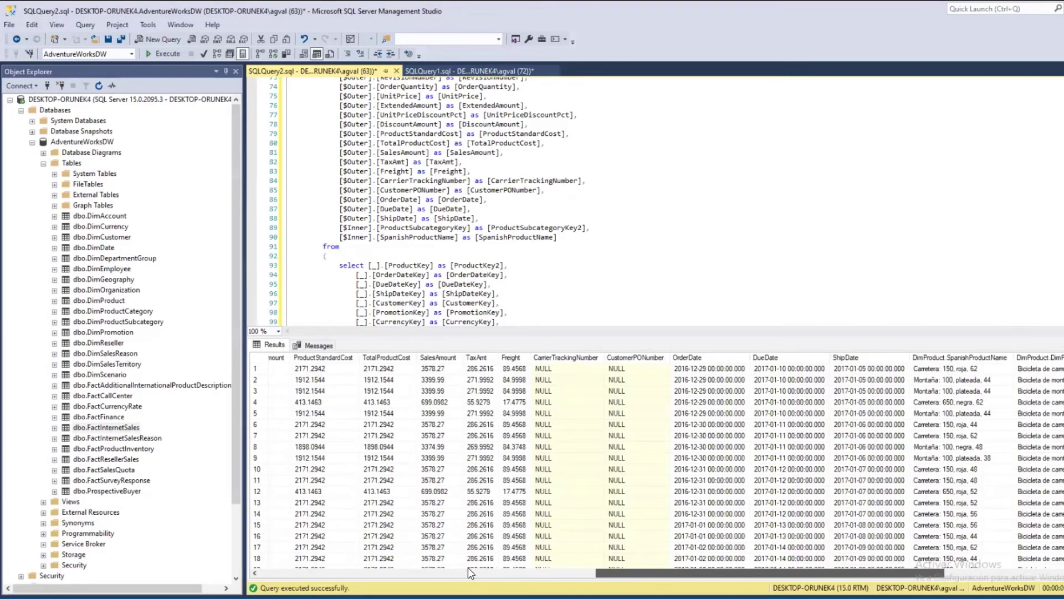
Return to the first columns of the result grid and review the nested SELECT statements of the pasted native SQL.
scroll(449, 569, left, 8)
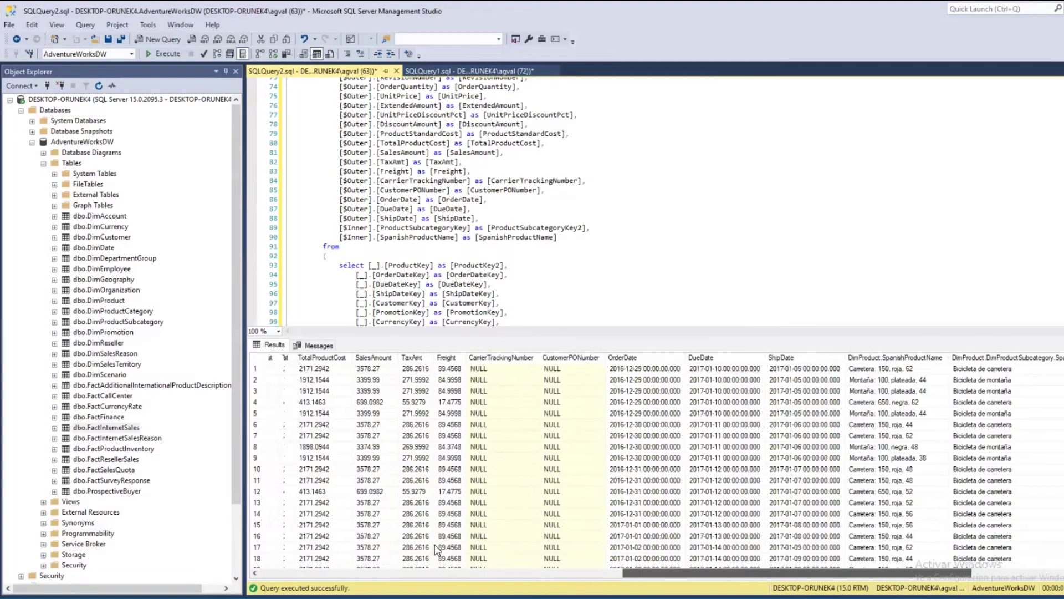
scroll(840, 291, left, 10)
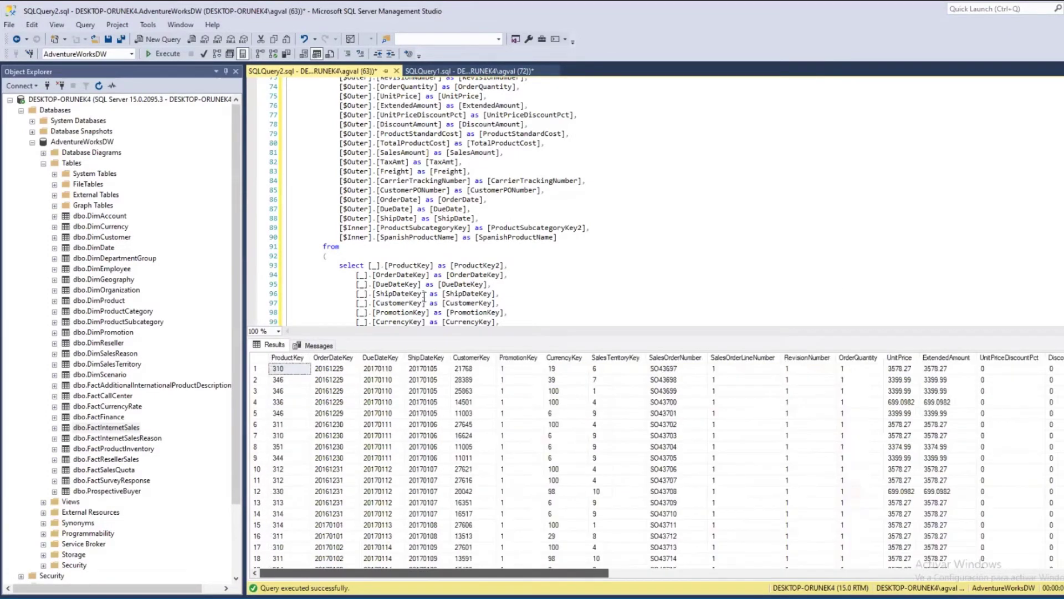
click(591, 252)
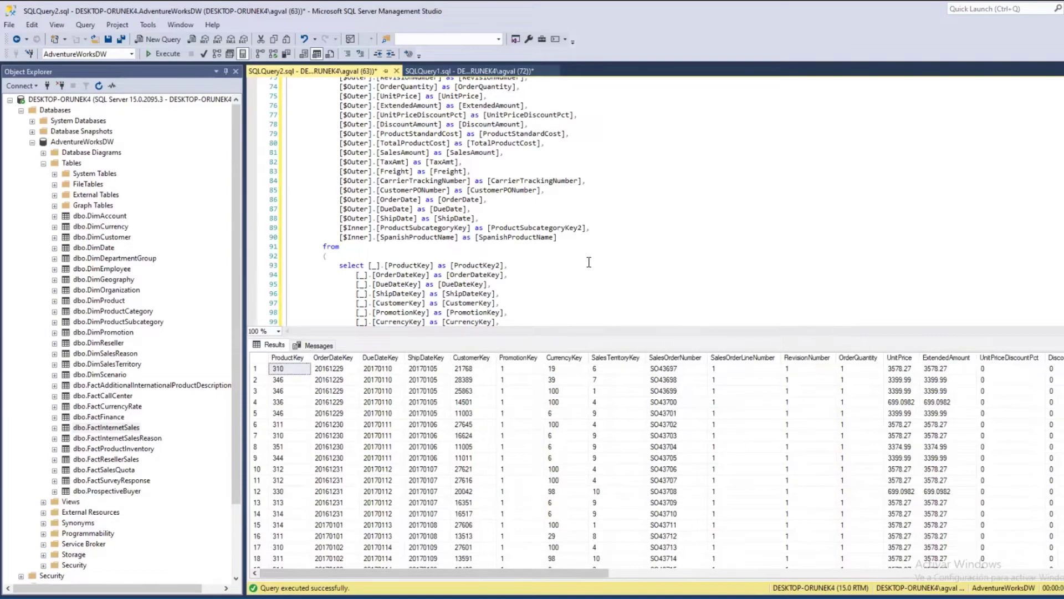
scroll(570, 280, down, 5)
scroll(571, 276, up, 6)
scroll(572, 273, down, 6)
scroll(575, 270, up, 6)
scroll(574, 271, up, 20)
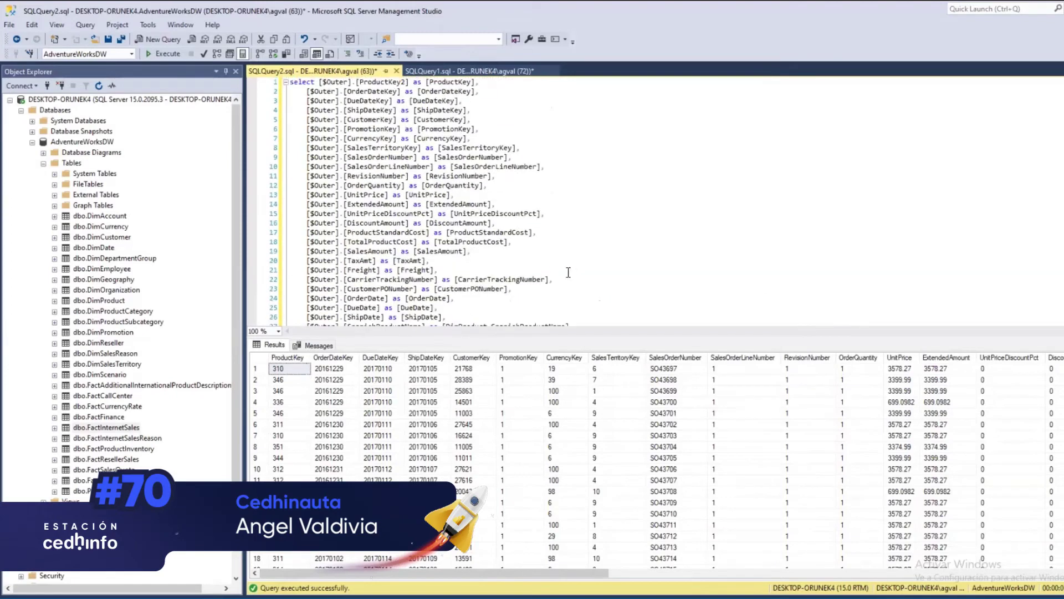
Add the header CREATE VIEW UV_DATOS AS with an opening parenthesis above the pasted SELECT statement.
click(291, 84)
key(Return)
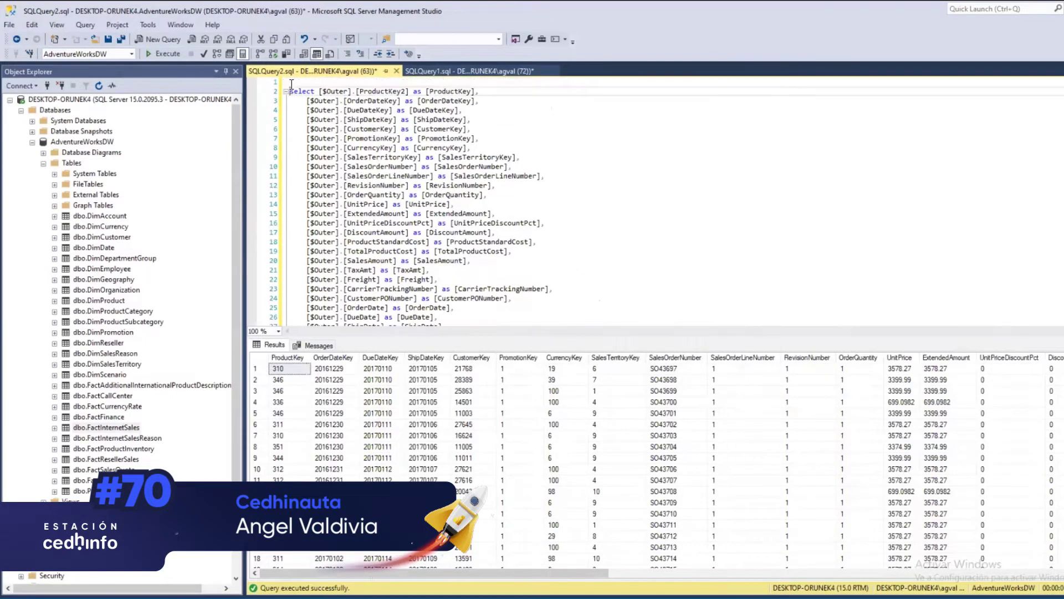
key(Return)
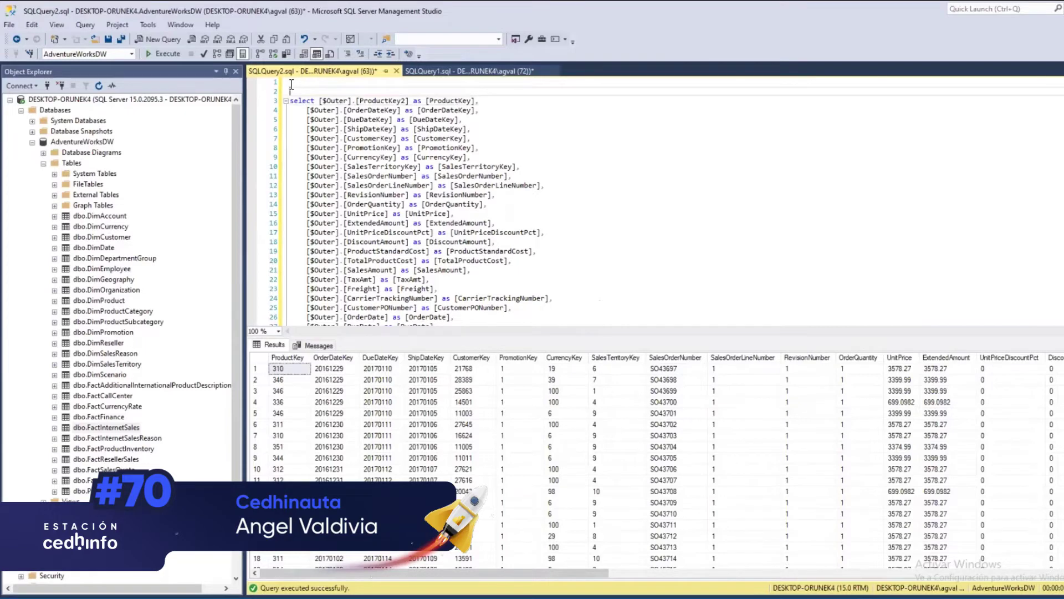
key(Caps_Lock)
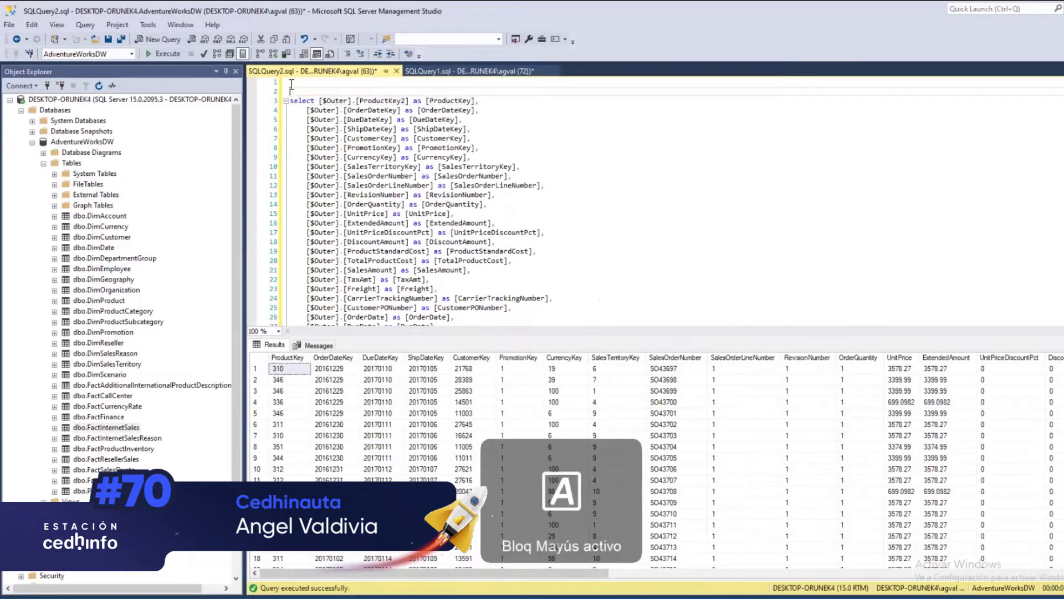
text(CREA)
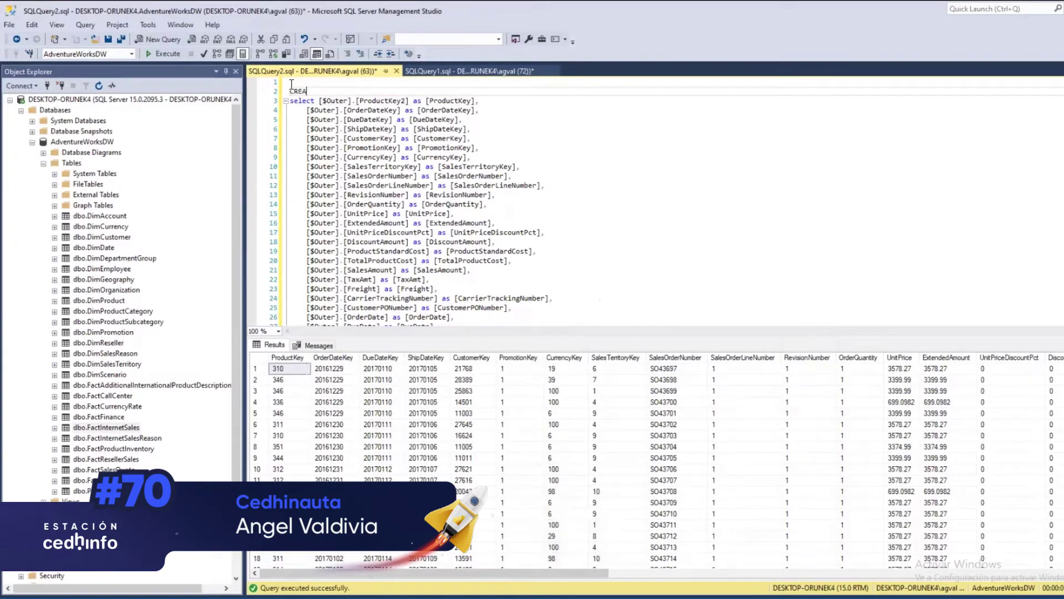
text(TE VIEW UV_DATOS)
key(Return)
text(AS)
key(Return)
text(()
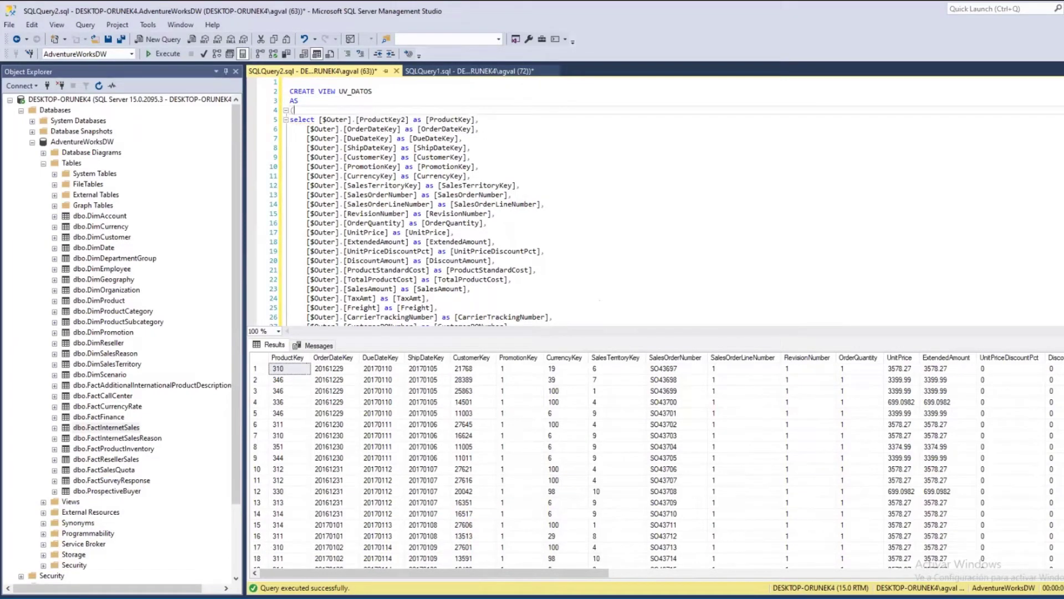
Add the closing parenthesis after the last join and execute the script to create the UV_DATOS view.
scroll(860, 113, down, 20)
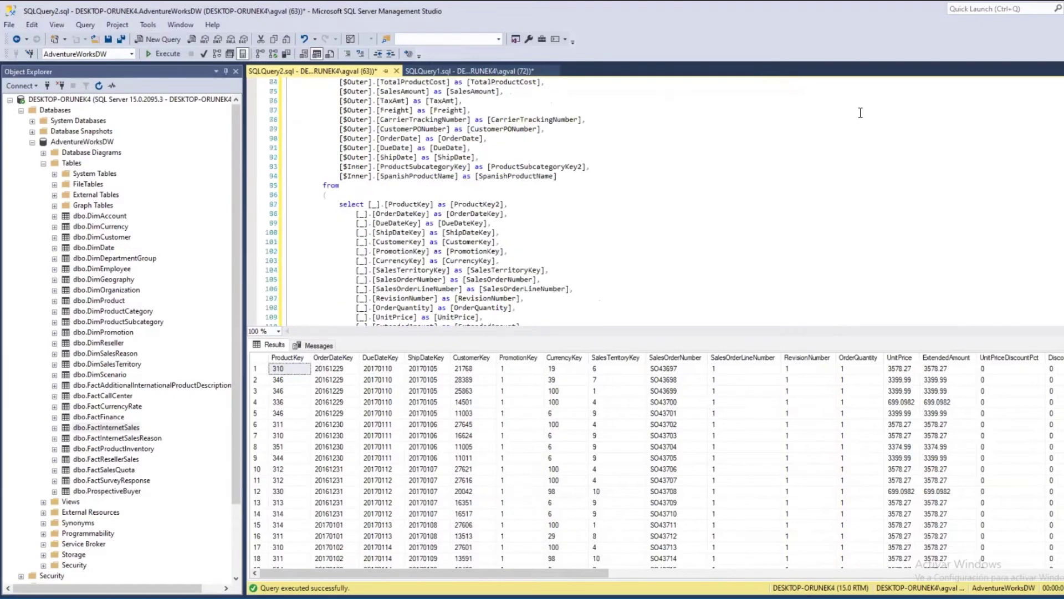
click(861, 113)
key(Return)
text())
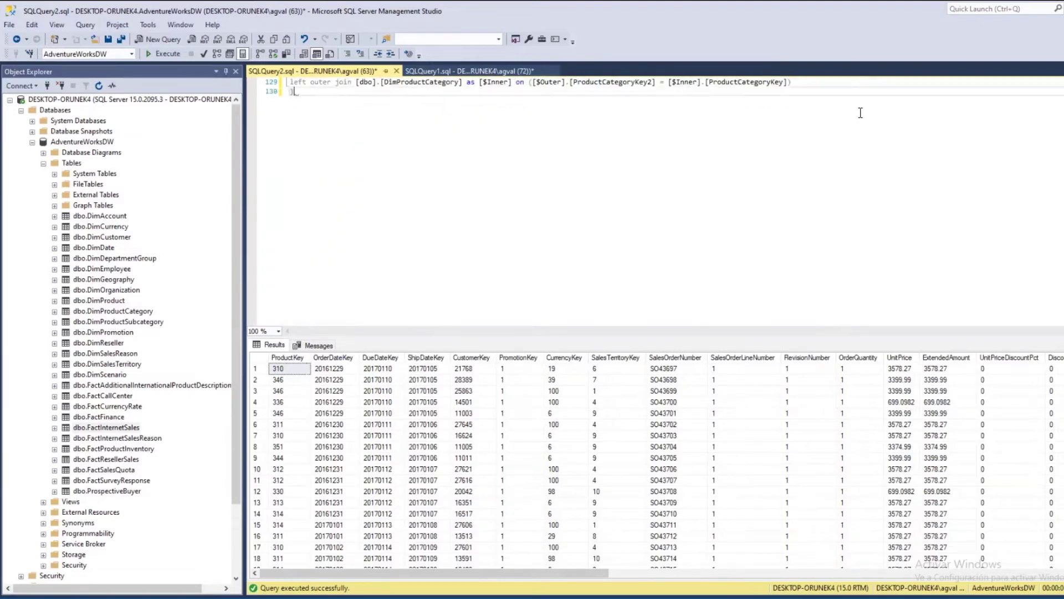
key(F5)
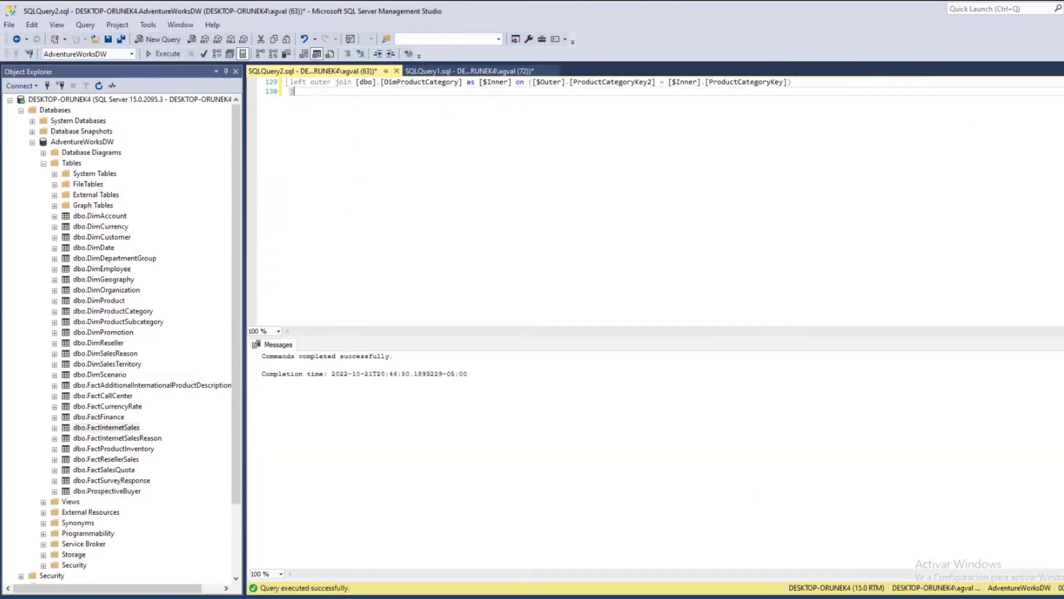
Insert SELECT * FROM UV_DATOS above the view definition and execute only that line.
scroll(1004, 90, up, 20)
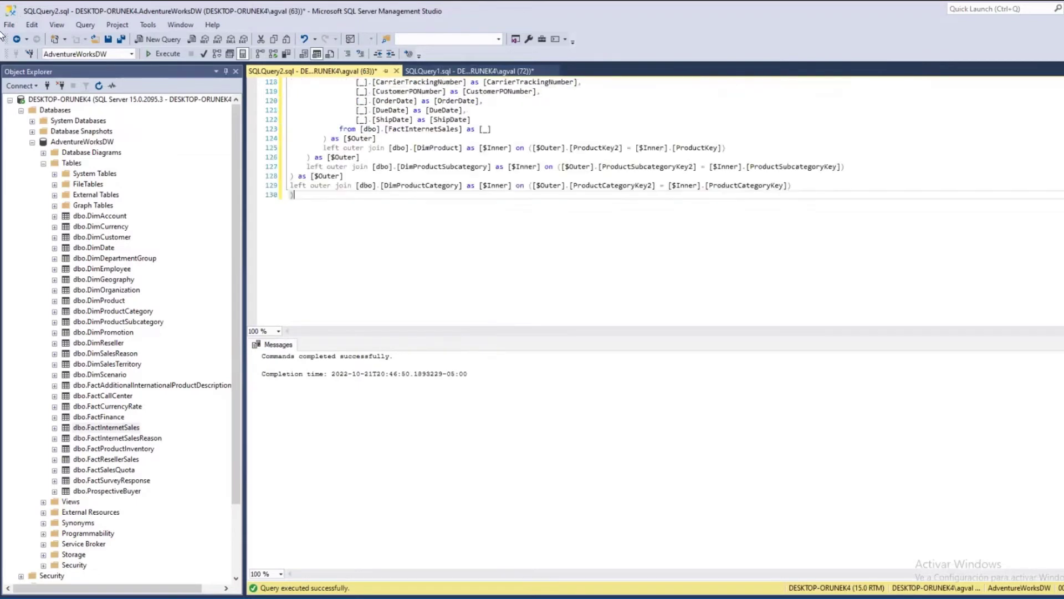
double_click(353, 92)
click(335, 82)
key(Return)
key(Return)
key(Up)
key(Up)
text(SELECT *)
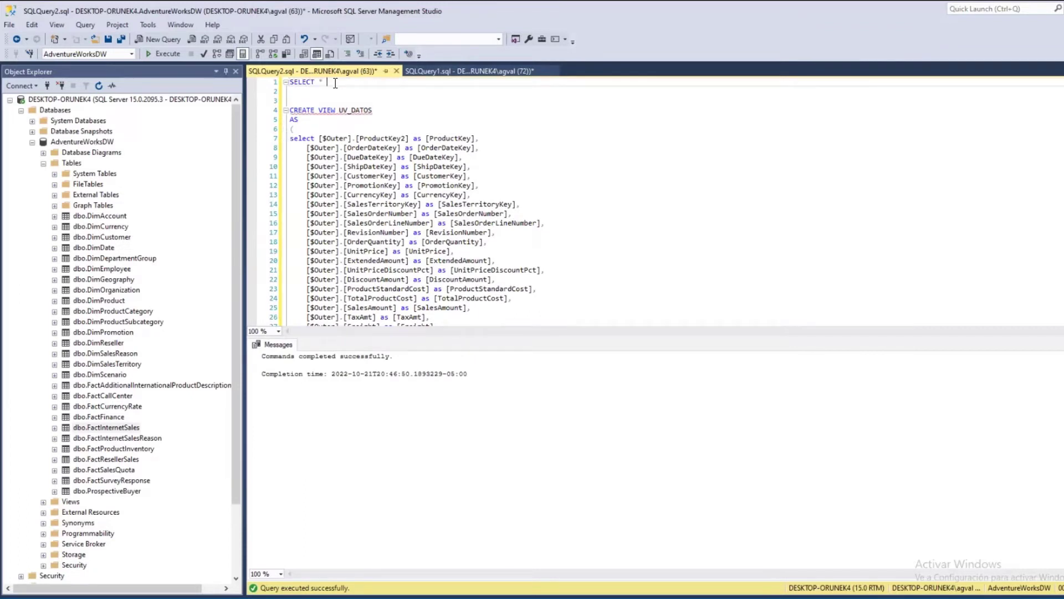
text( FROM UV_DATOS)
triple_click(335, 83)
key(F5)
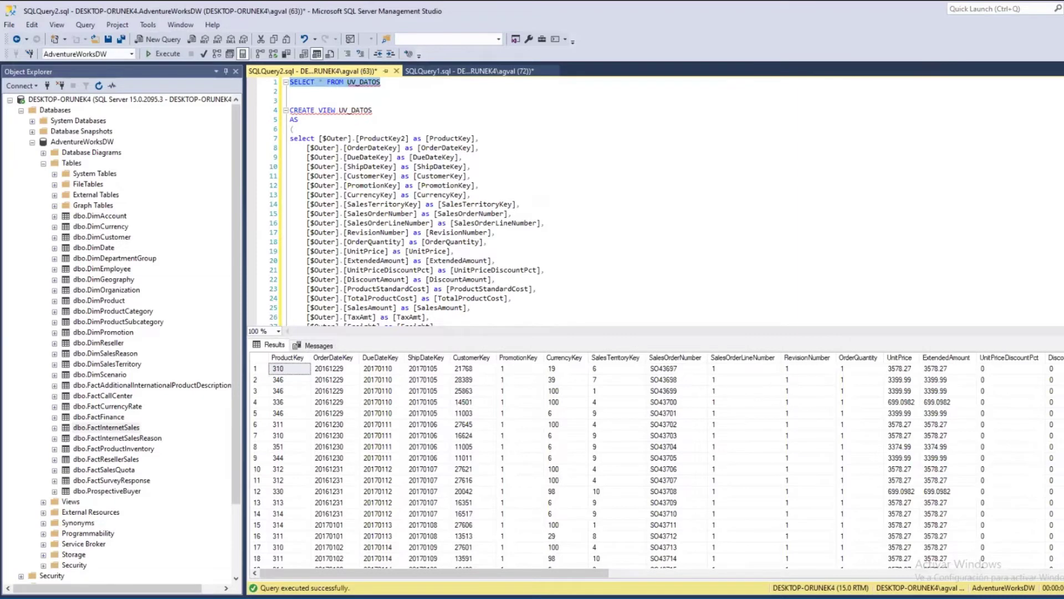
Switch to Power Query Editor, dismiss the native query window, and connect a new SQL Server source to LOCALHOST.
click(532, 594)
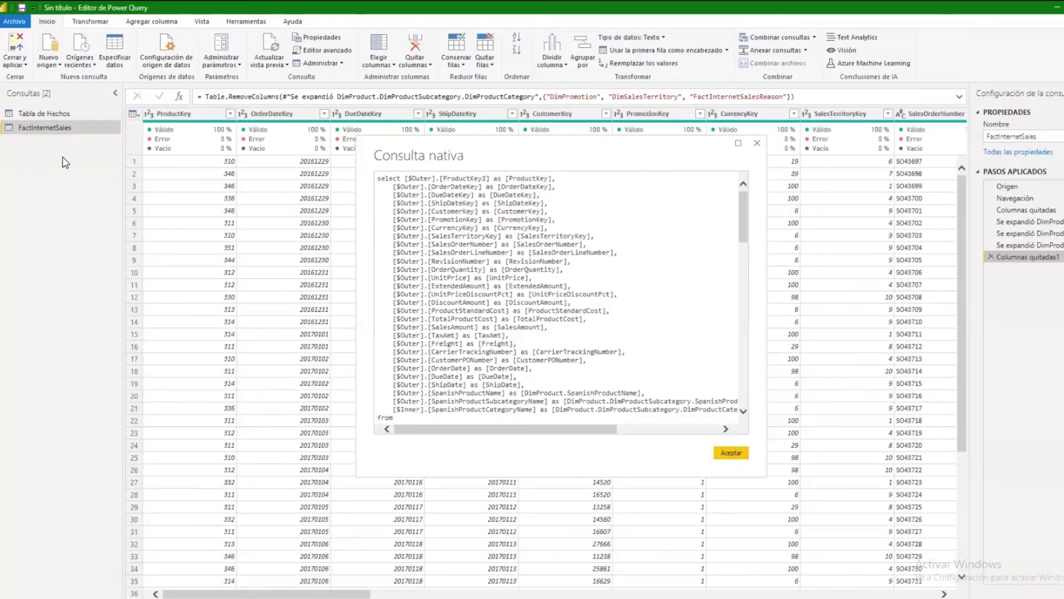
key(Return)
click(49, 53)
click(84, 119)
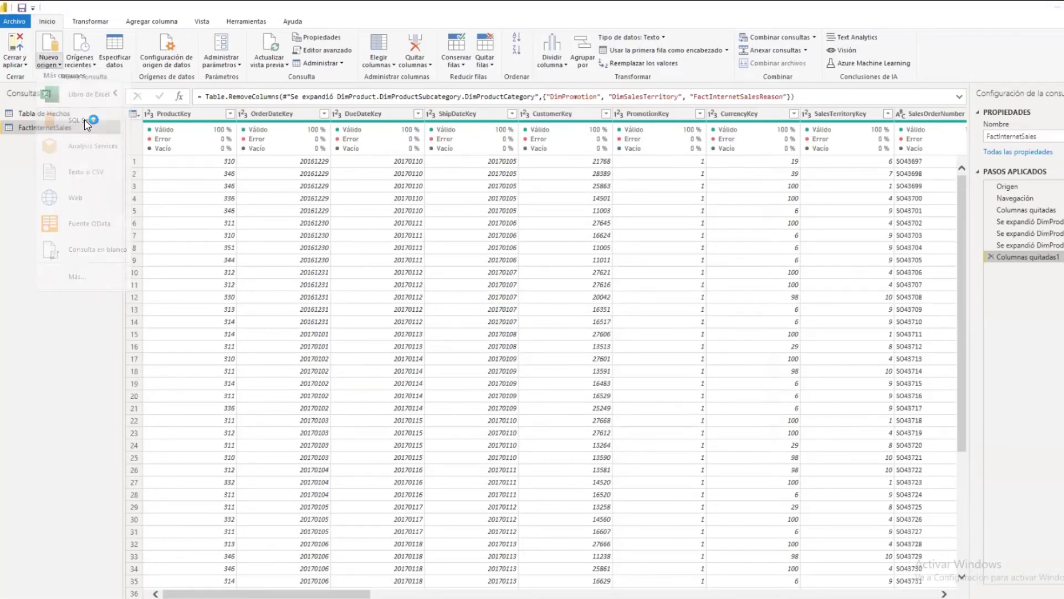
text(LOCALHOST)
key(Return)
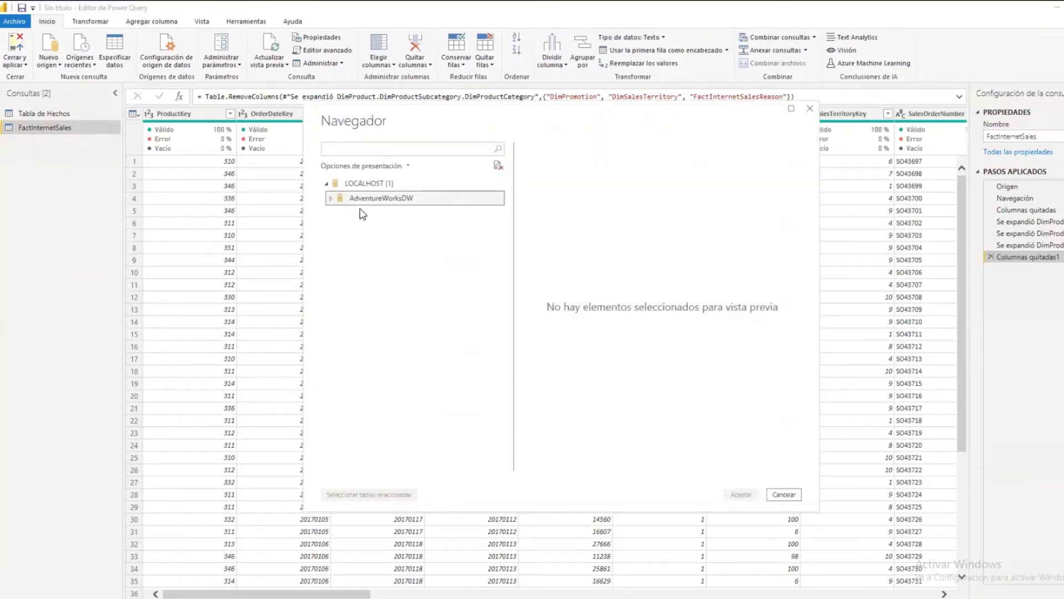
Load the UV_DATOS view from the AdventureWorksDW database as a new query.
click(354, 199)
click(342, 215)
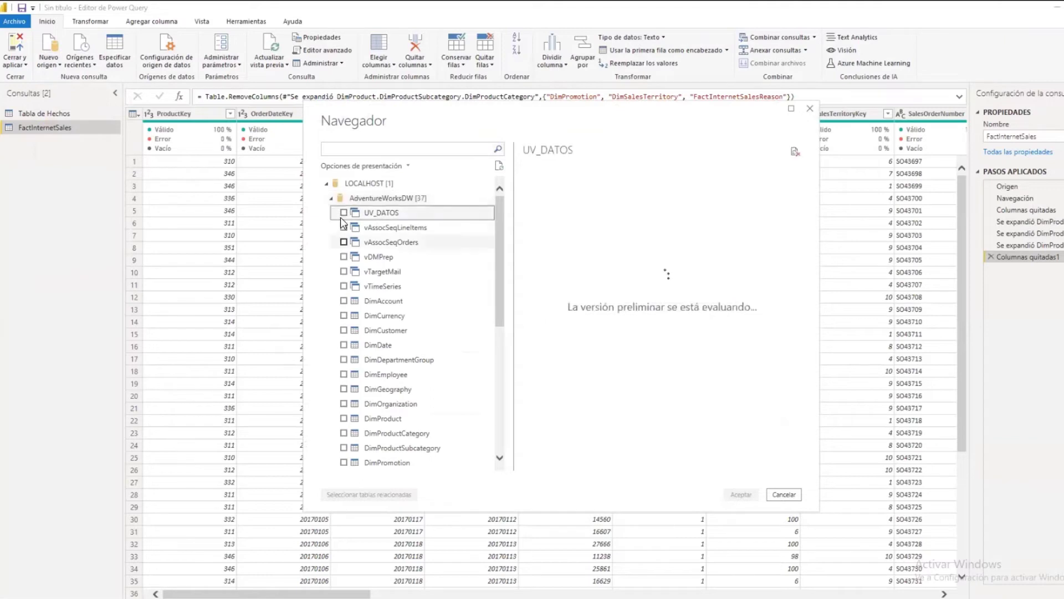
click(344, 214)
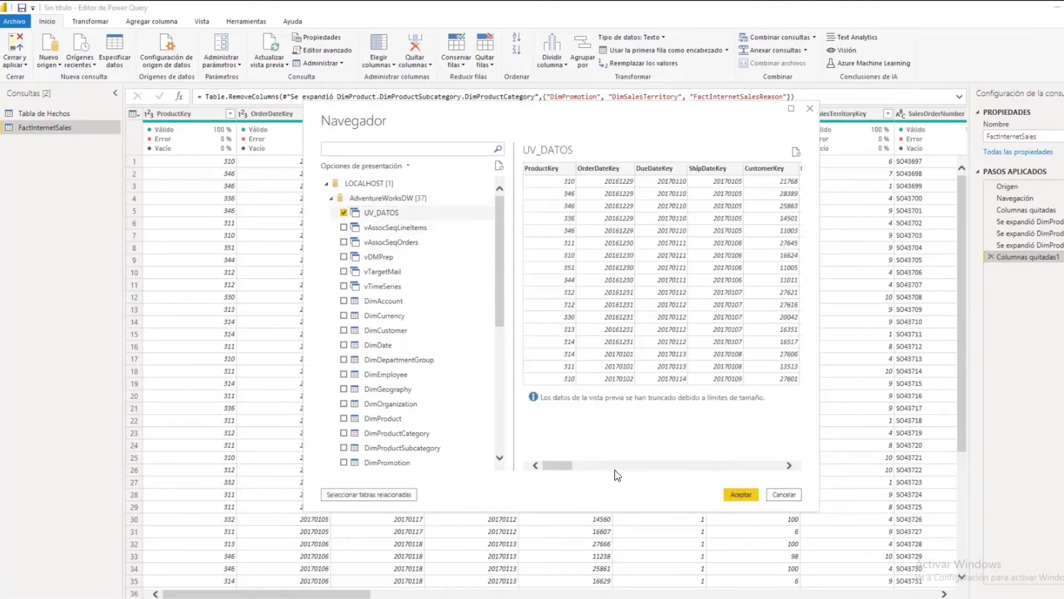
key(Return)
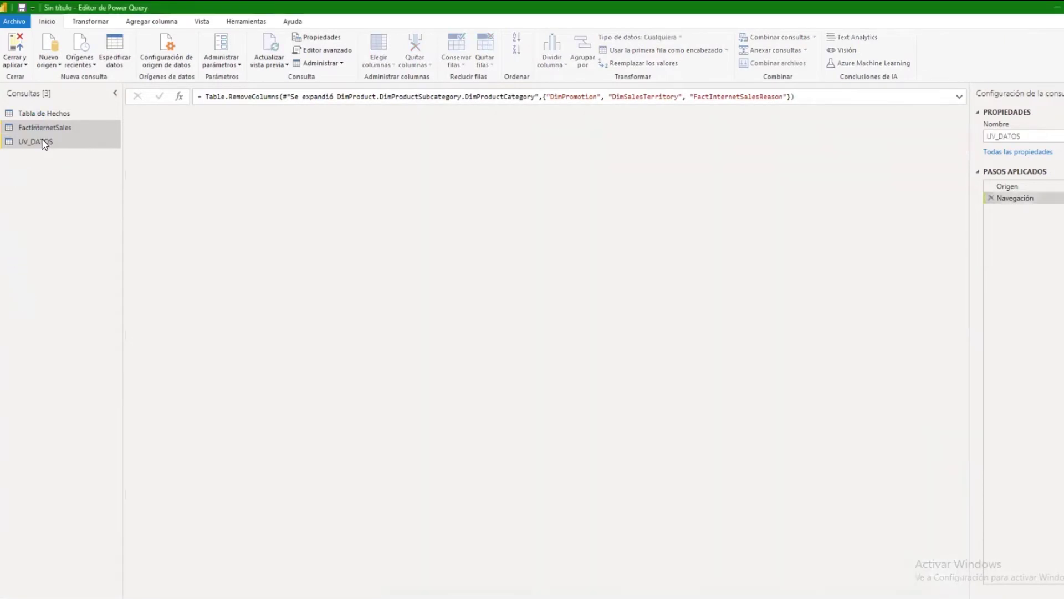
Compare the data and applied steps of the FactInternetSales and UV_DATOS queries.
click(44, 132)
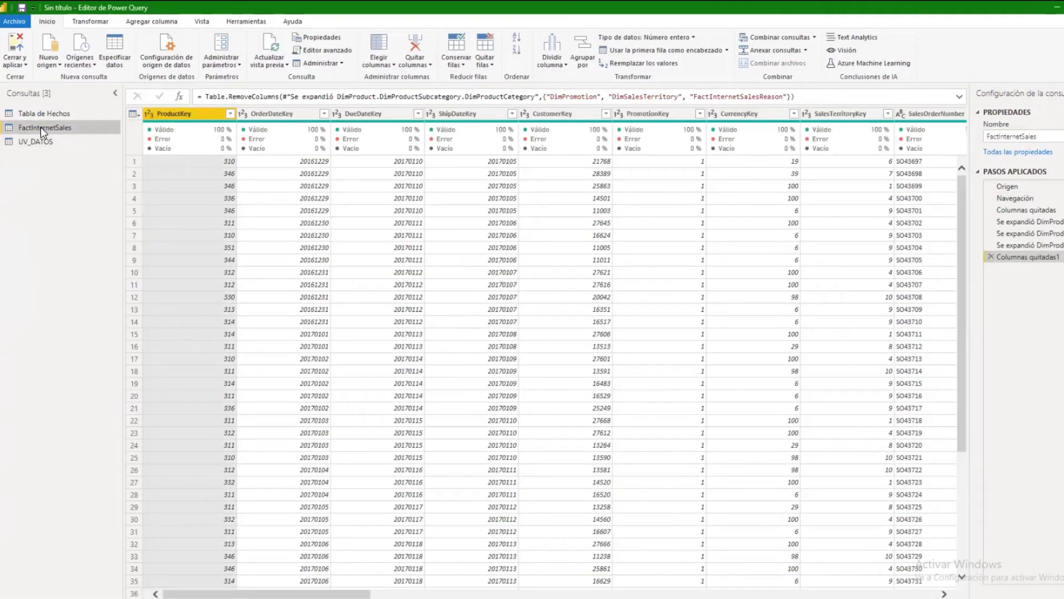
click(44, 142)
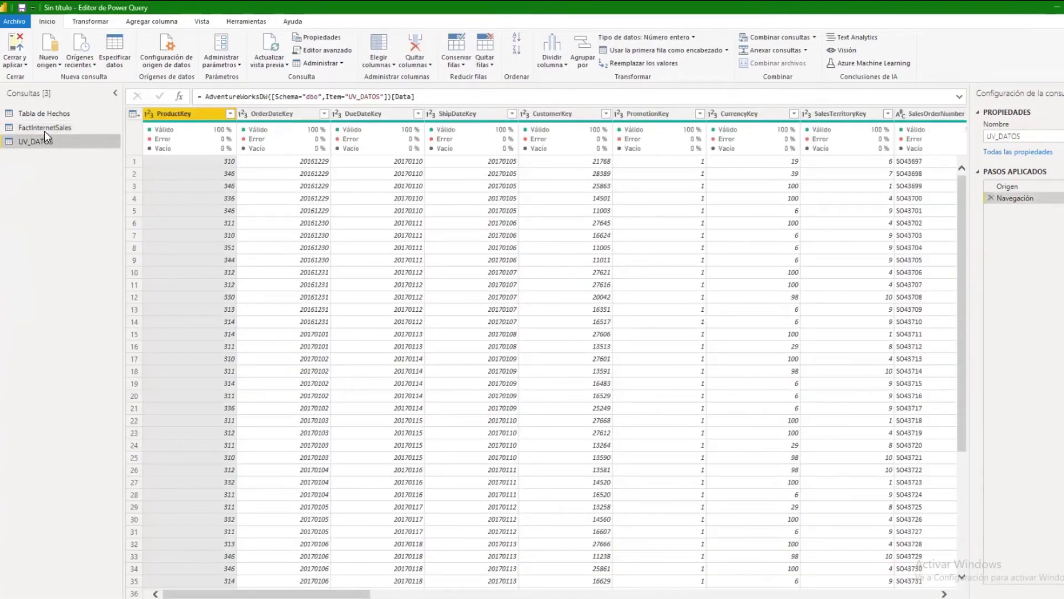
click(47, 128)
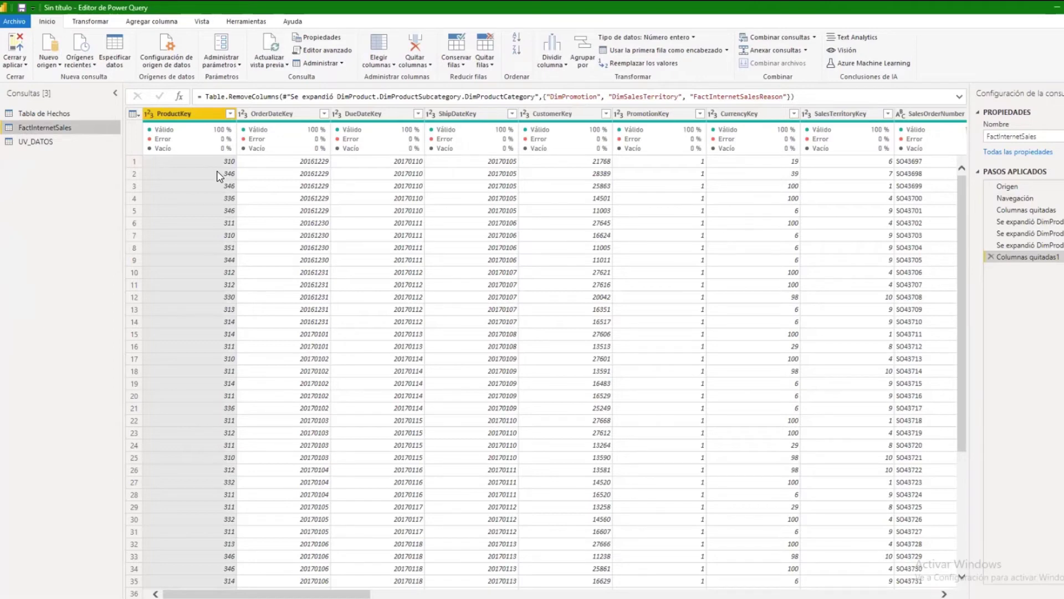
Select the CustomerKey column in the UV_DATOS query and open its column options.
click(36, 142)
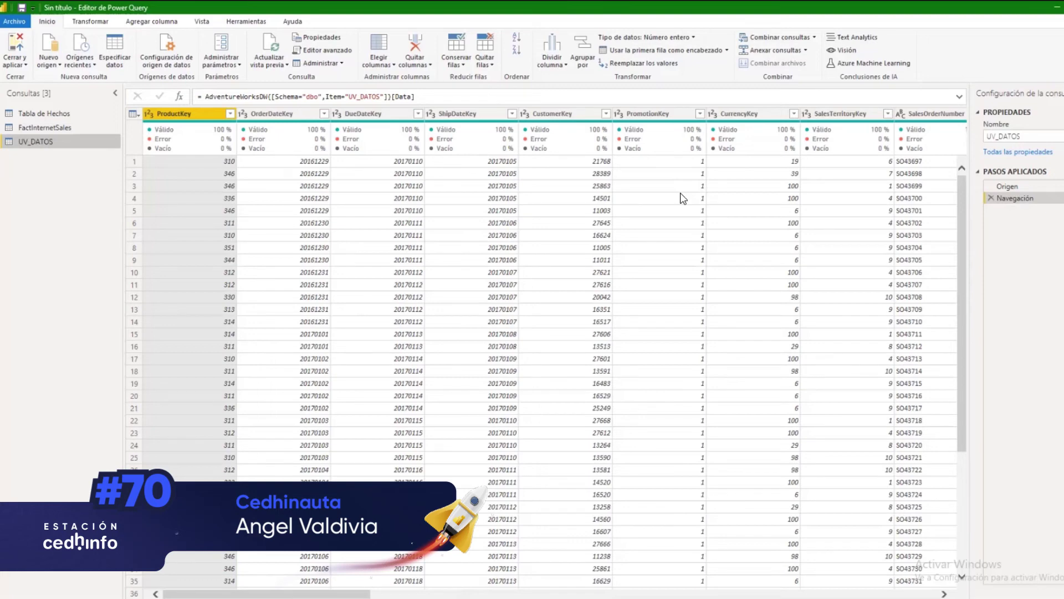
right_click(571, 117)
click(571, 134)
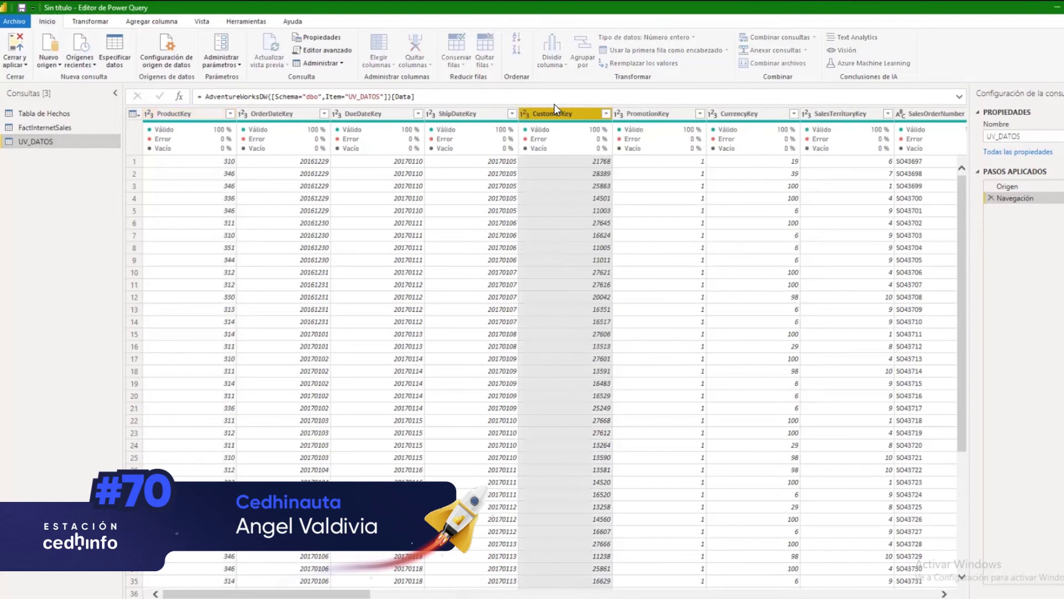